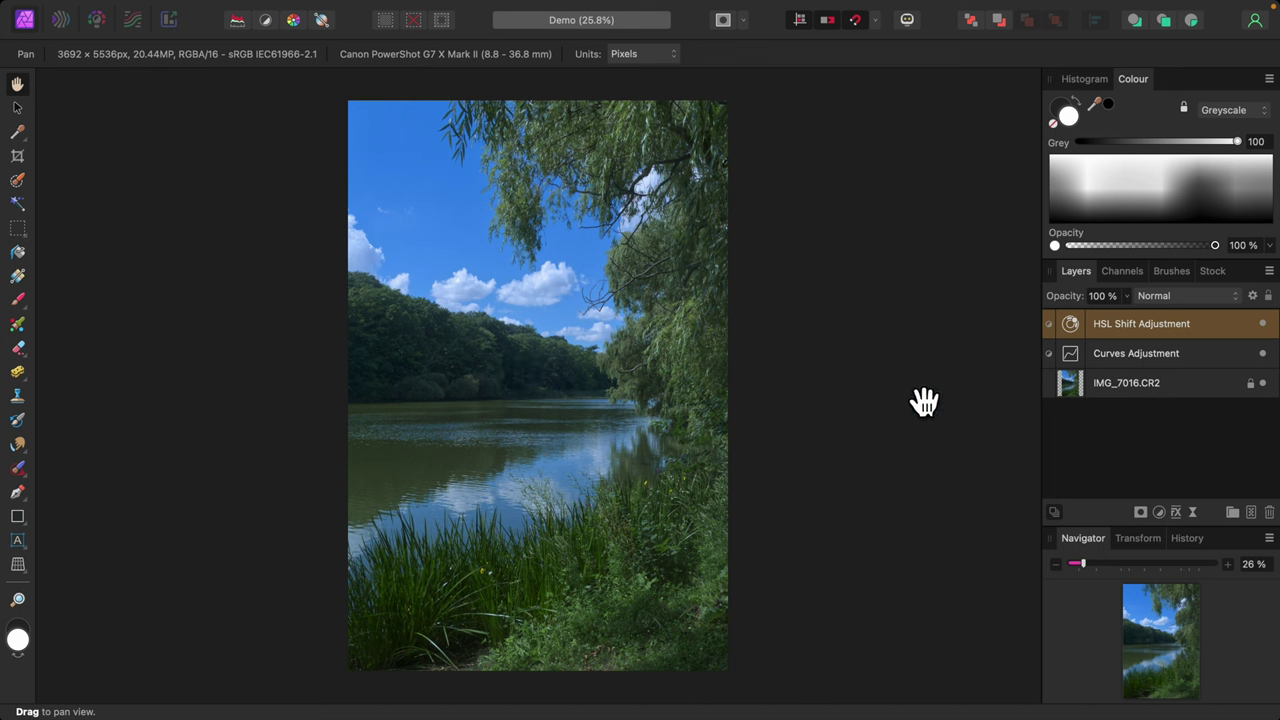
Add a Curves adjustment layer on top with its blend mode set to Multiply
click(1159, 512)
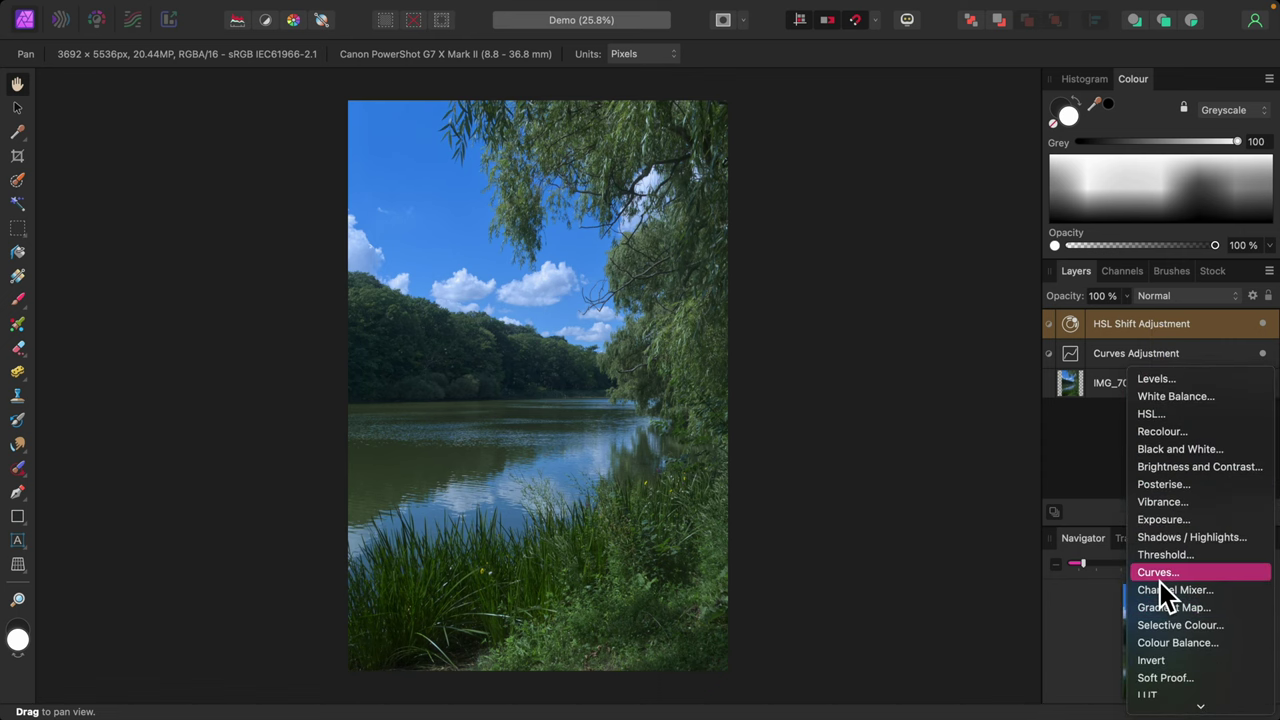
click(1159, 578)
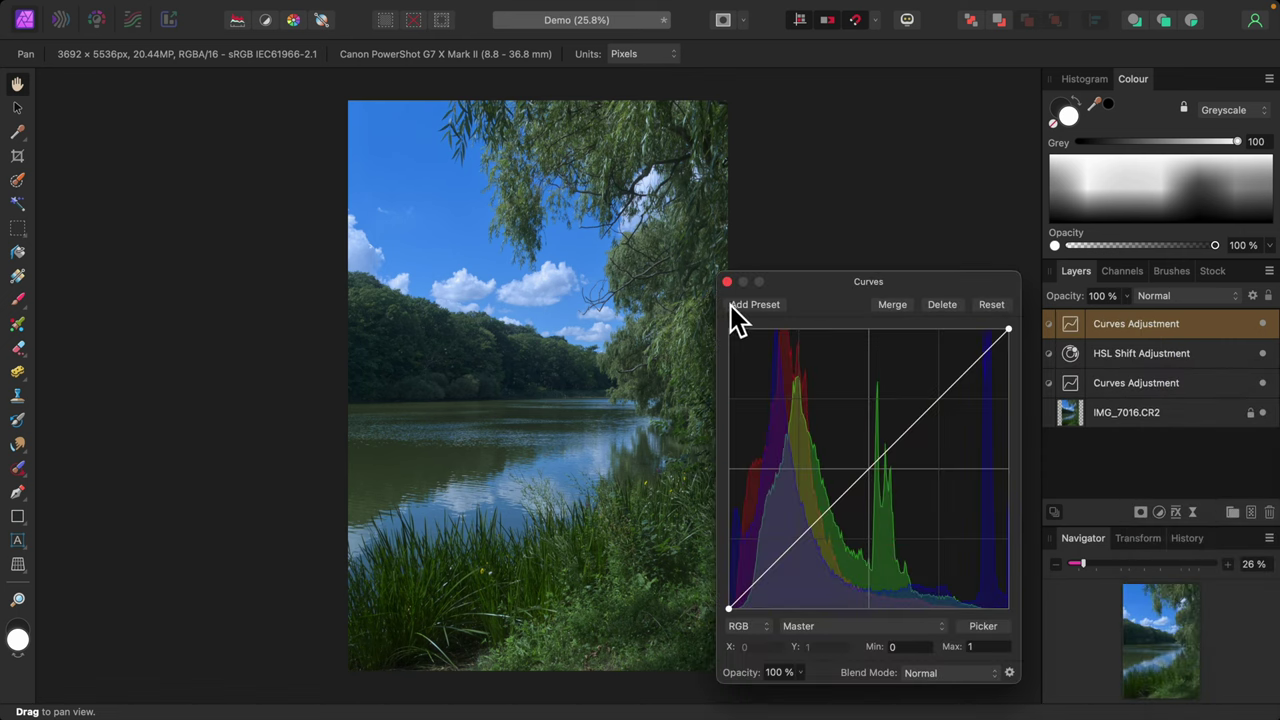
click(727, 282)
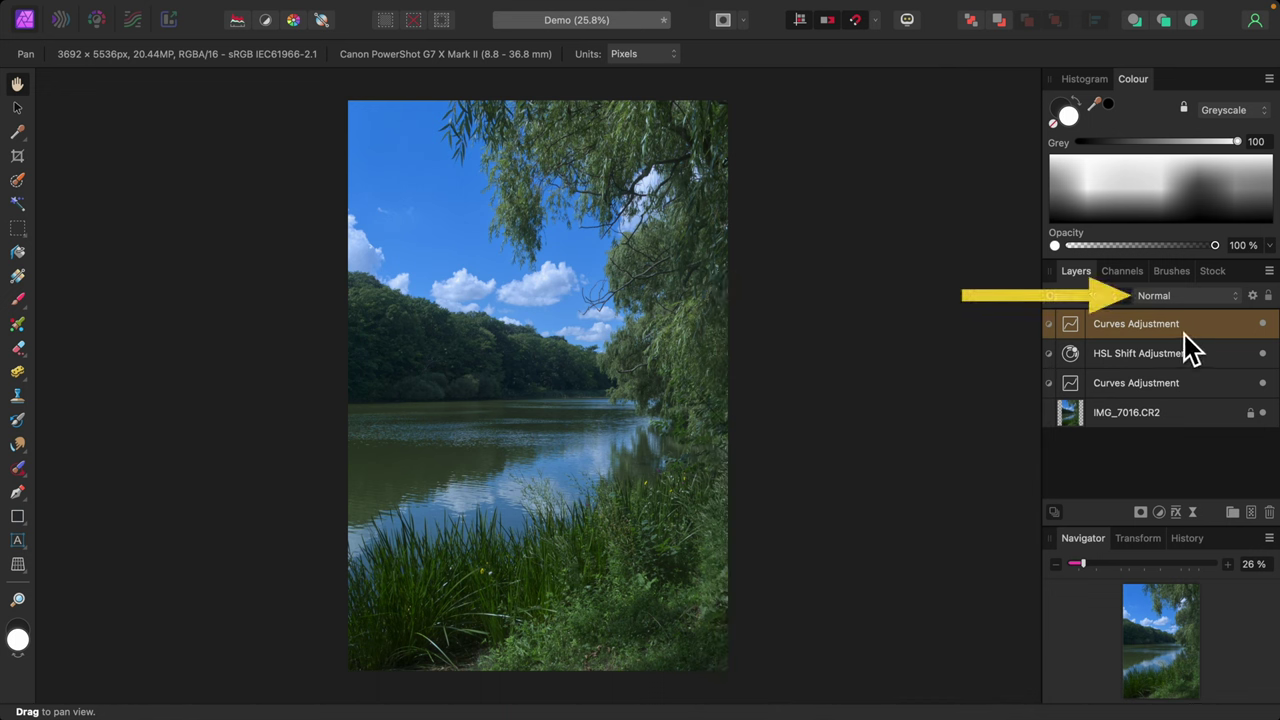
click(1200, 295)
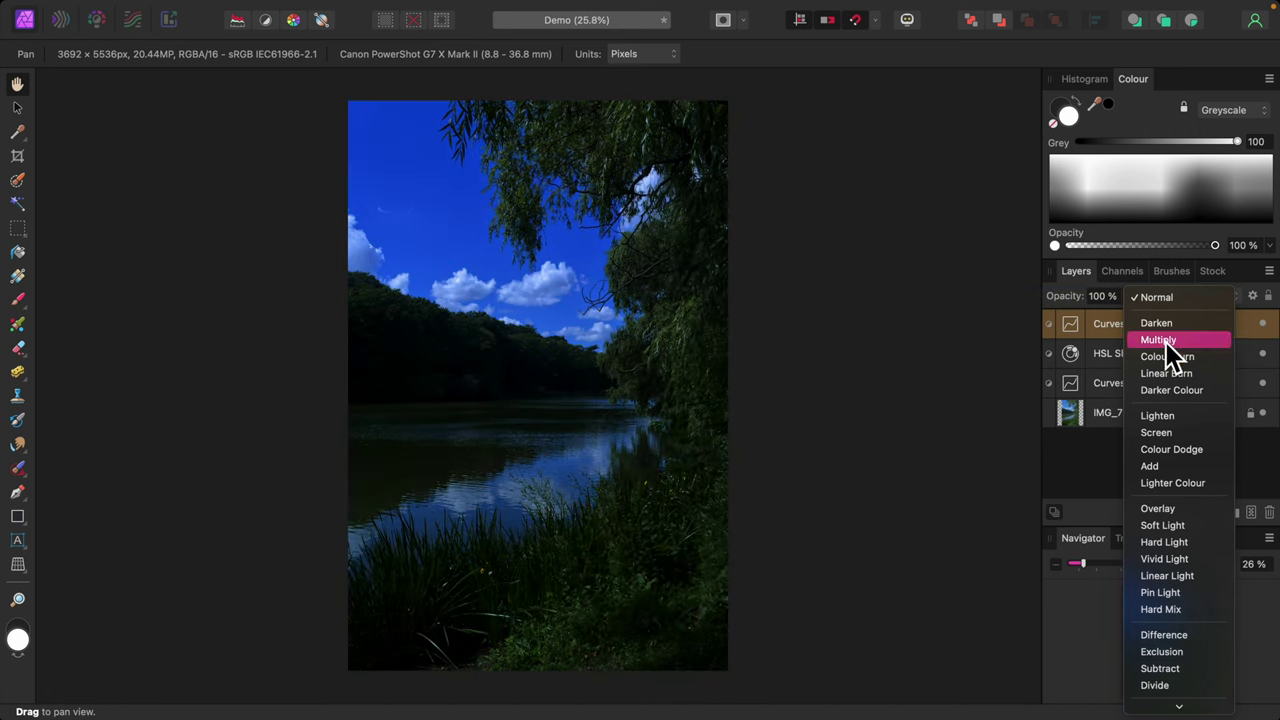
click(1166, 342)
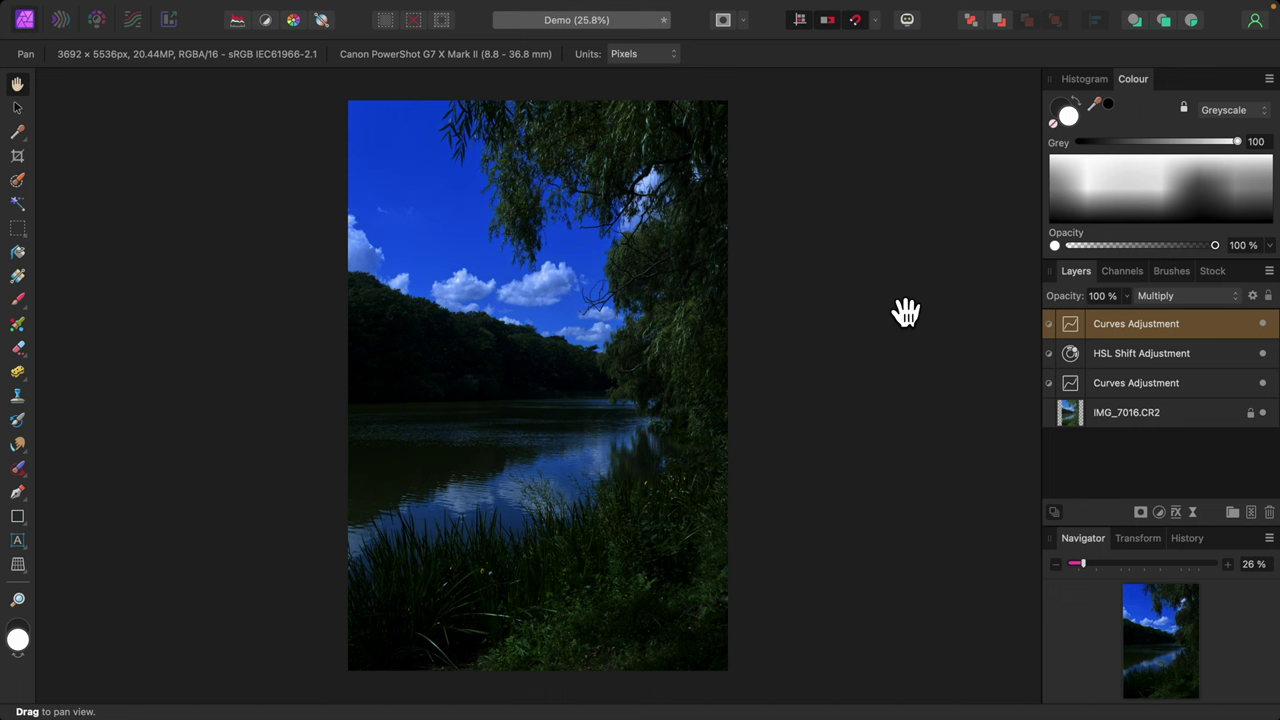
Bring up the Mask Demo document showing the cyan square over the navy Fill layer
mouse_move(386, 17)
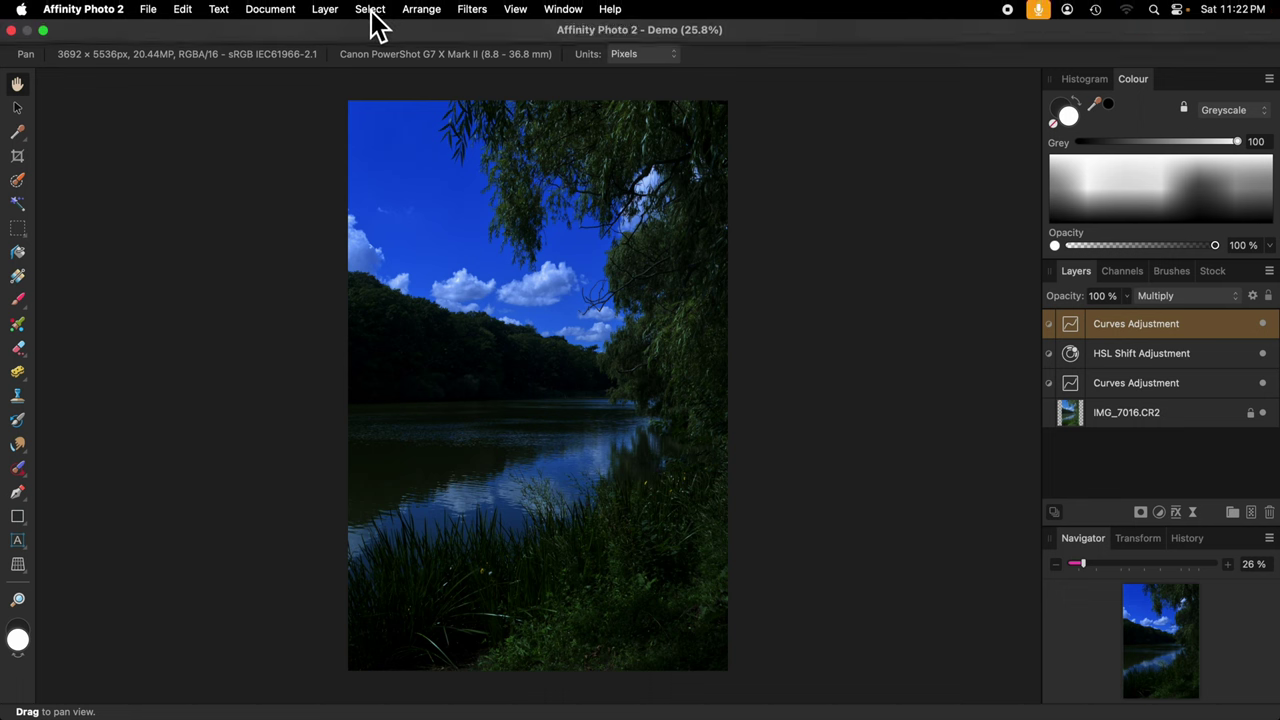
click(325, 9)
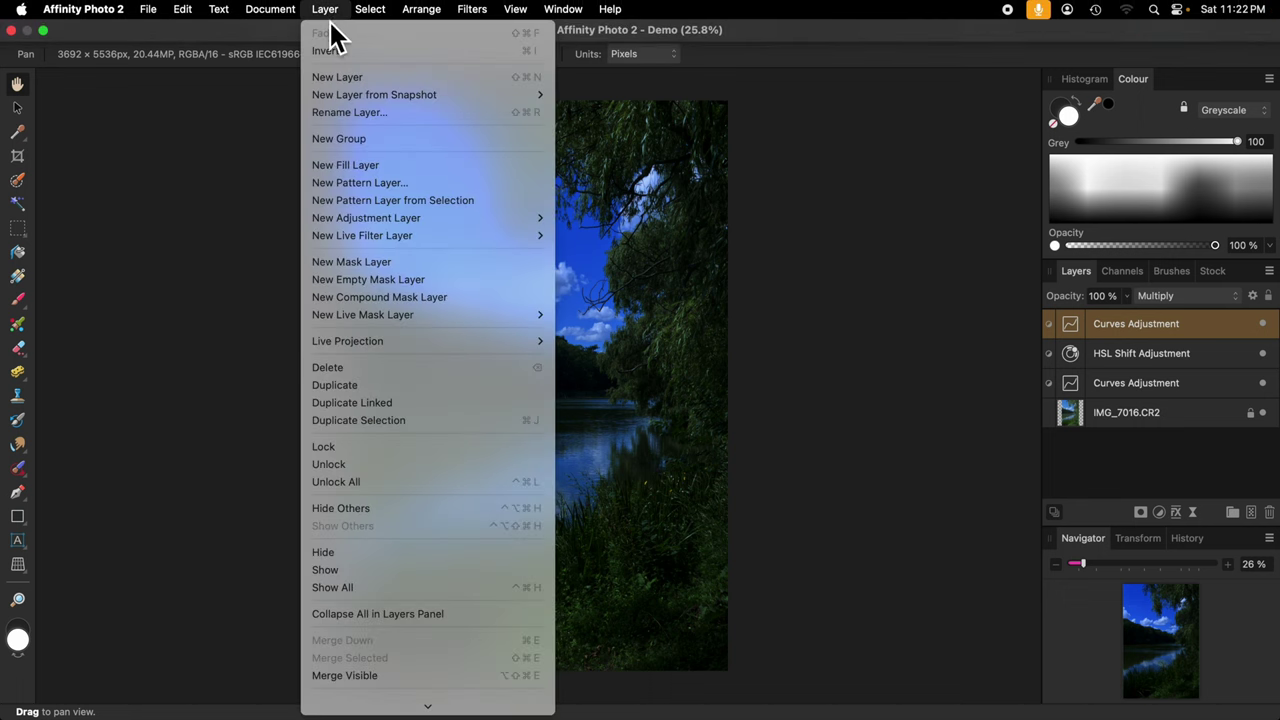
click(371, 279)
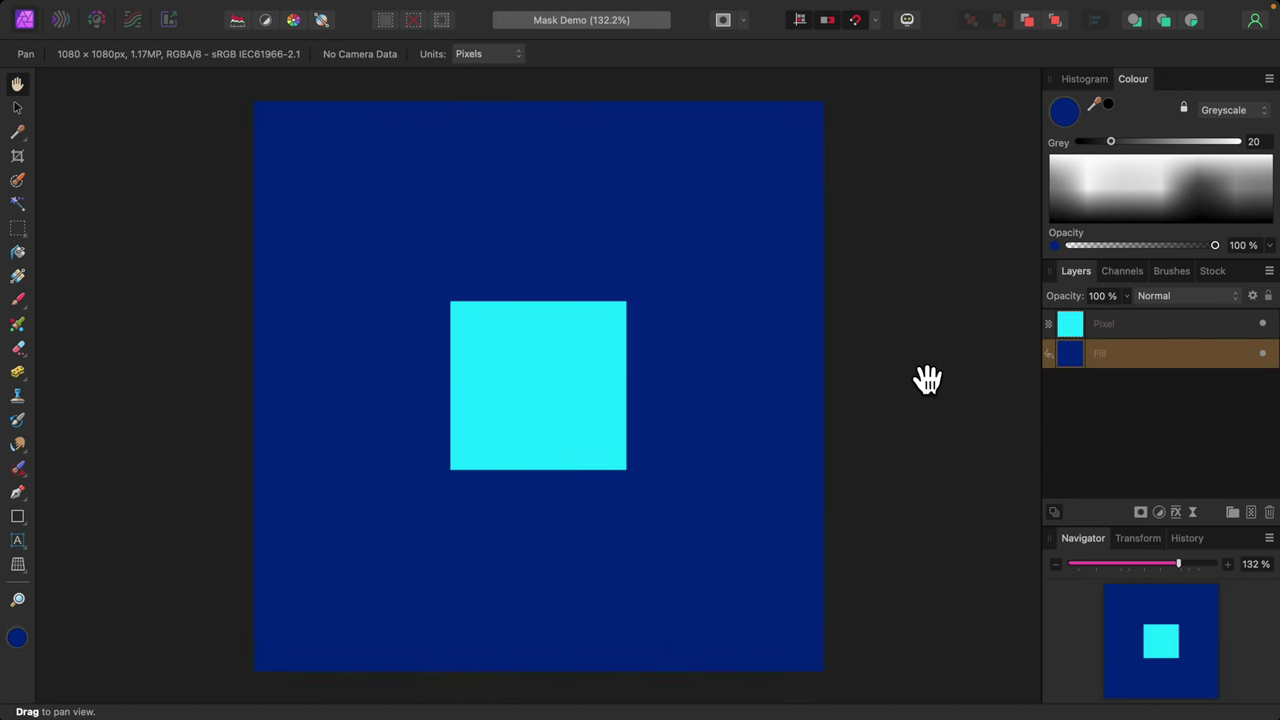
Hide and re-show the Fill and Pixel layers to check what each contributes
click(1262, 353)
click(1262, 353)
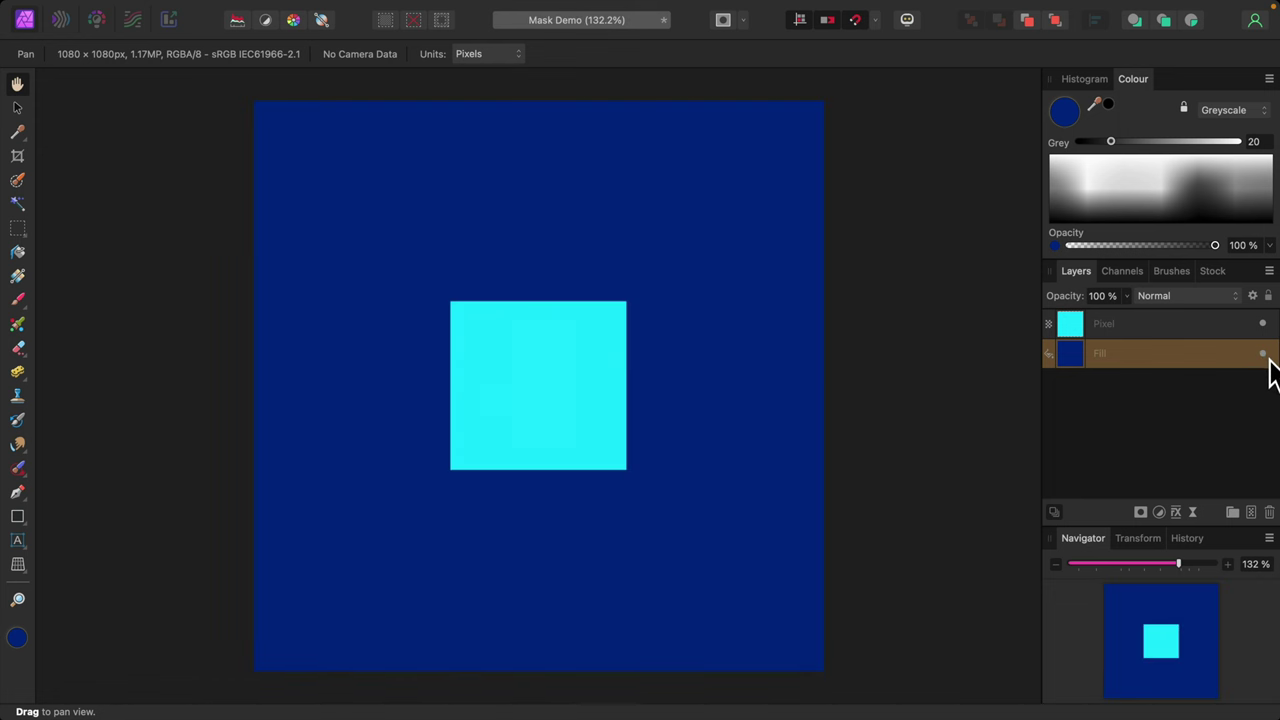
click(1262, 323)
click(1262, 323)
Give the Pixel layer an empty black mask and expand it to reach the mask
click(1220, 330)
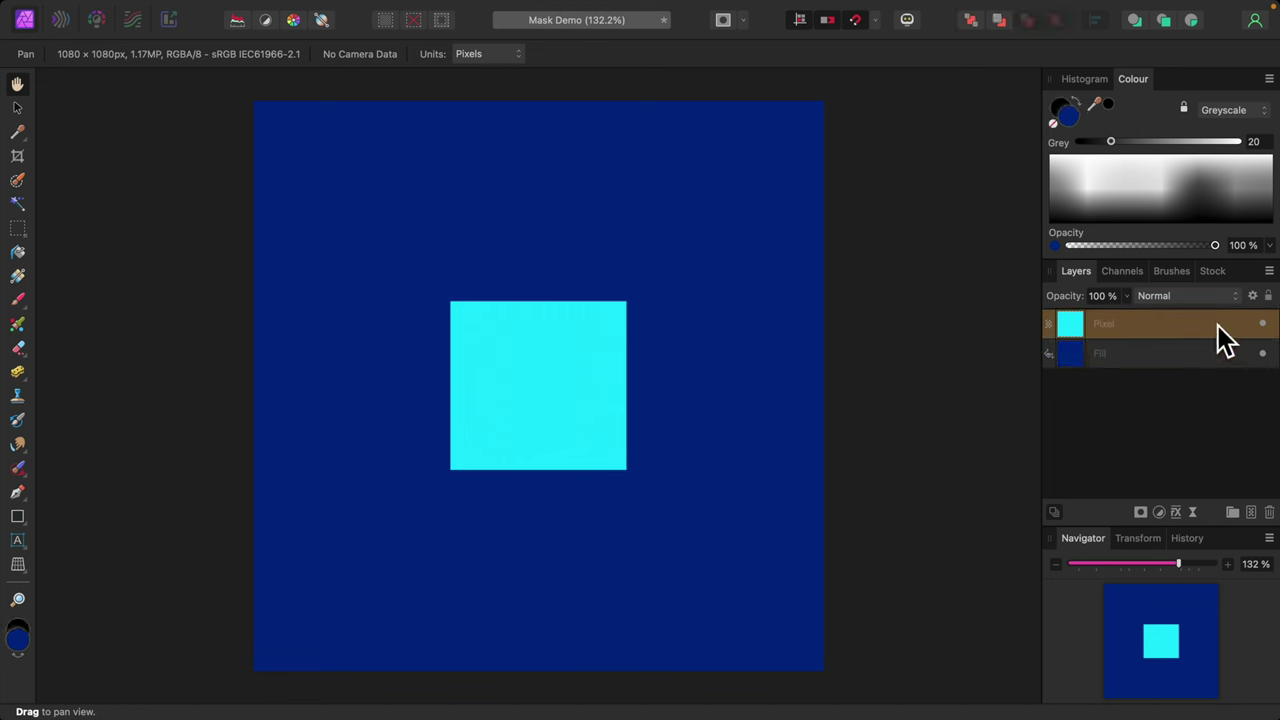
click(326, 10)
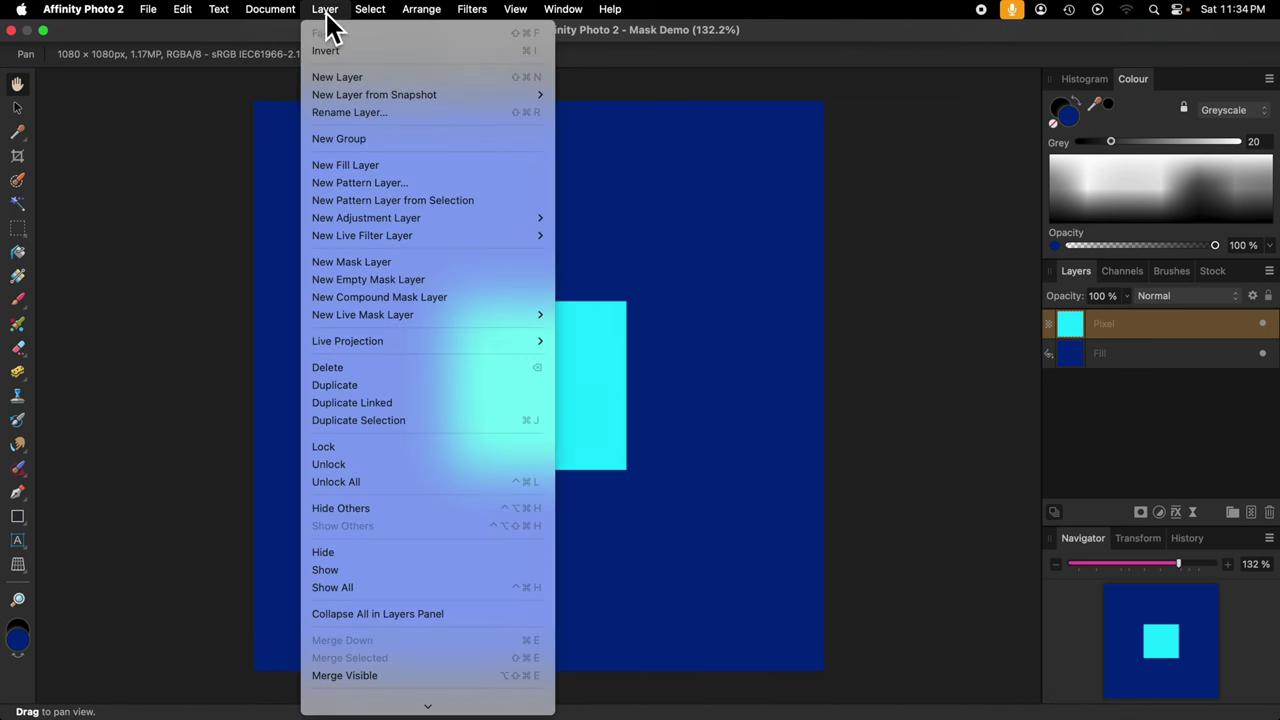
click(392, 279)
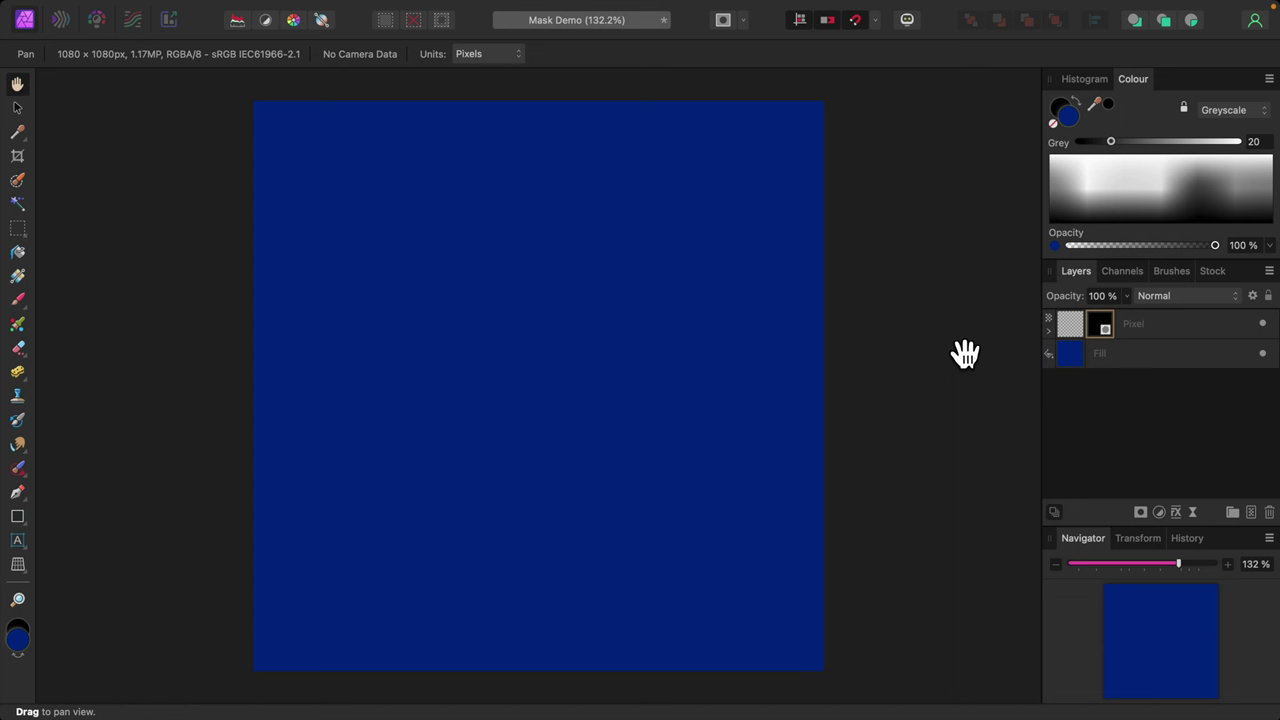
click(1049, 331)
Paint white, then grey 64, on the mask to reveal and partly fade the cyan square
click(17, 299)
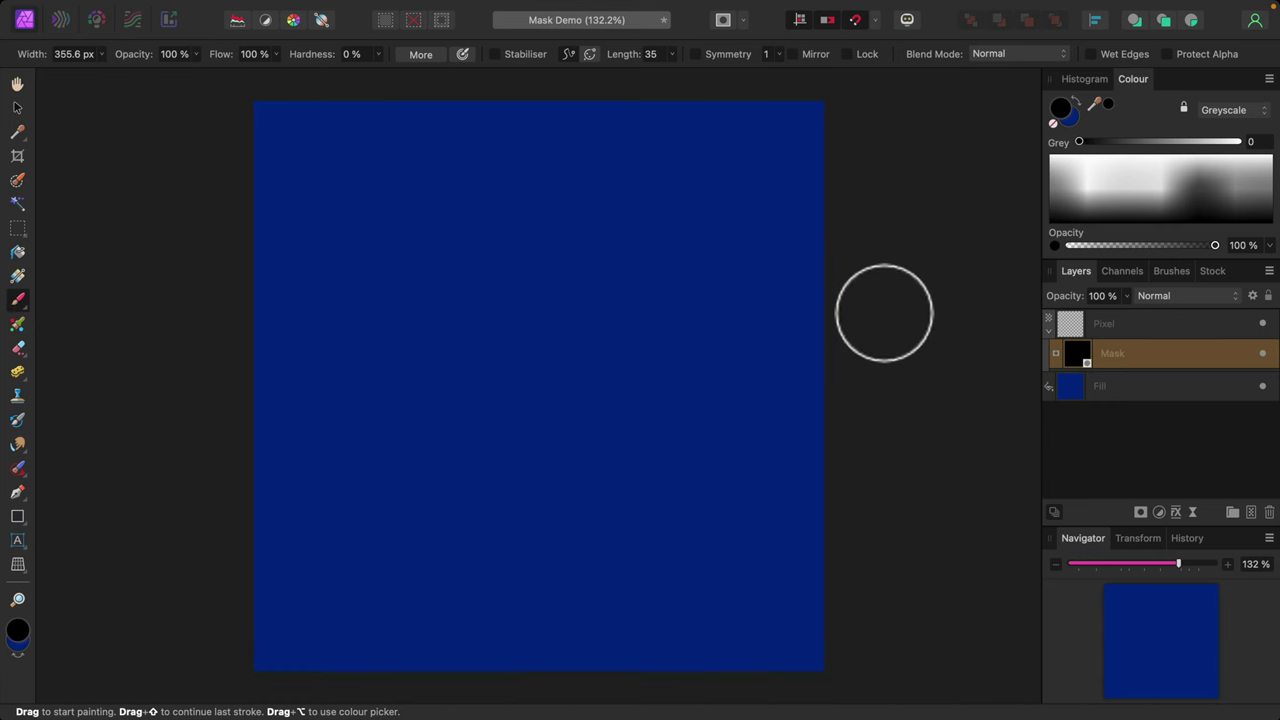
click(1159, 165)
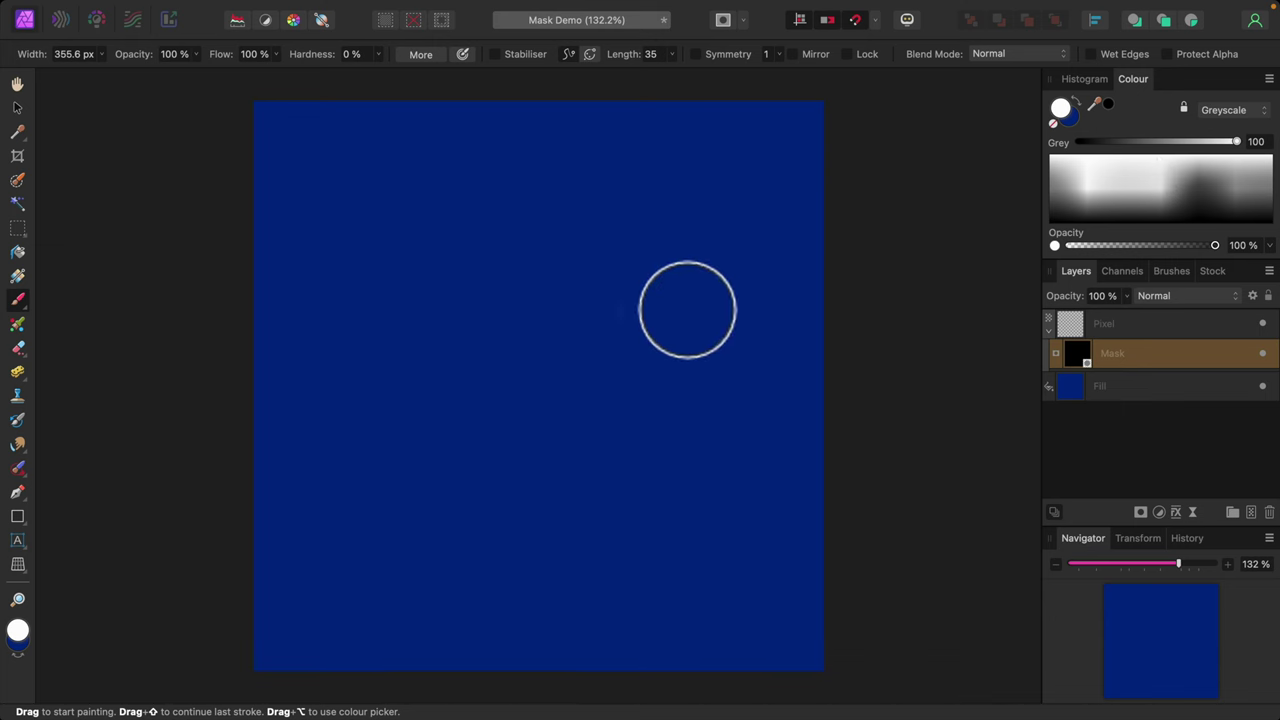
mouse_move(687, 309)
mouse_down()
mouse_move(349, 323)
mouse_move(727, 392)
mouse_move(393, 409)
mouse_move(452, 433)
mouse_move(691, 437)
mouse_up()
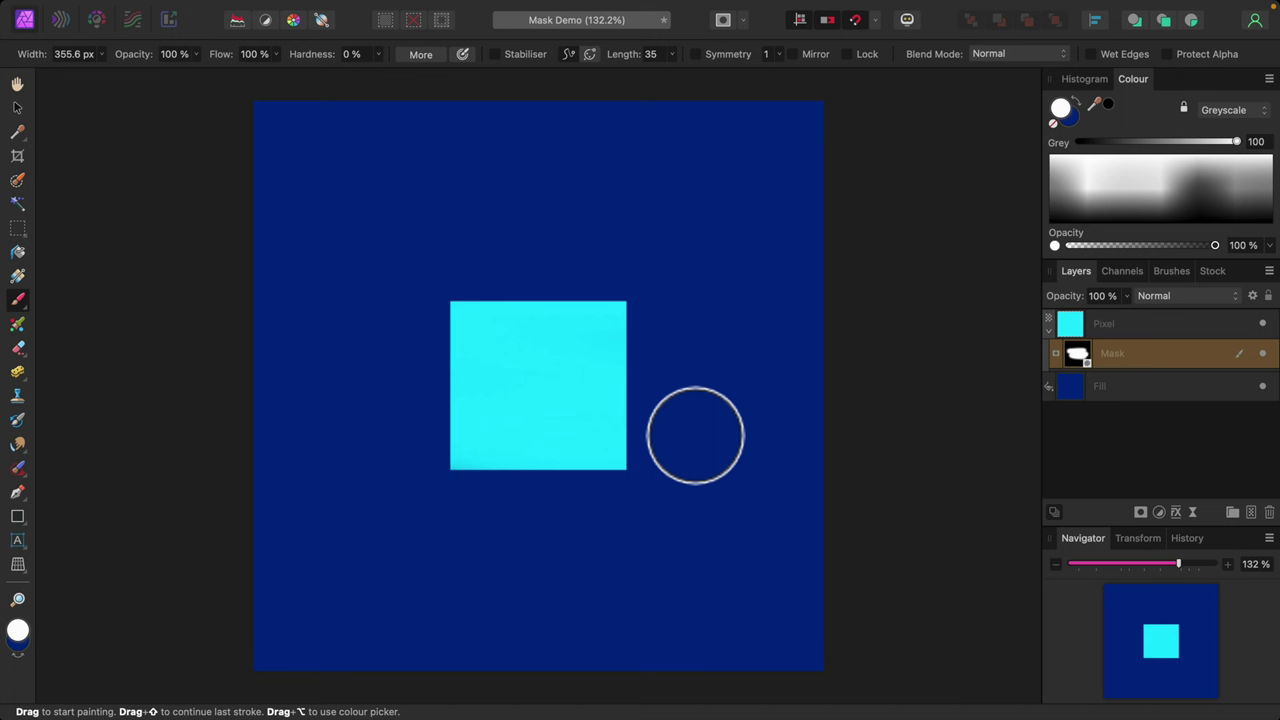
click(1187, 195)
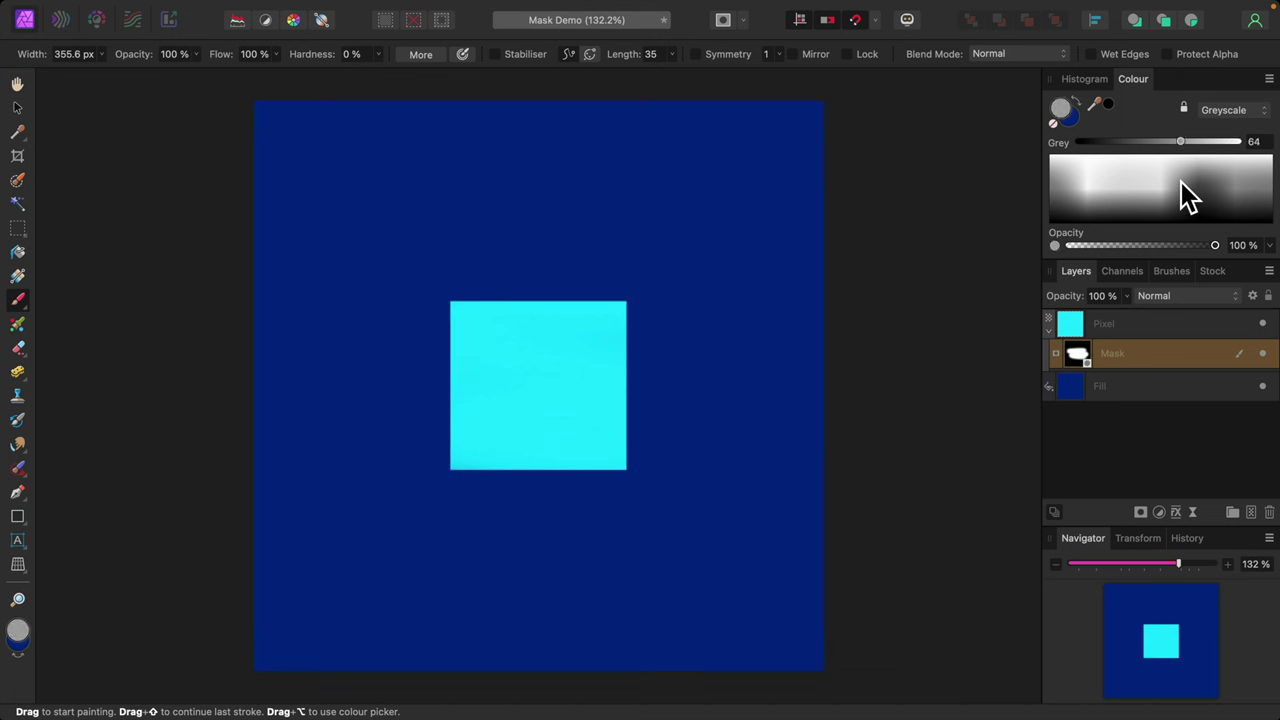
mouse_move(666, 314)
mouse_down()
mouse_move(394, 331)
mouse_move(708, 346)
mouse_move(402, 382)
mouse_move(669, 400)
mouse_move(401, 427)
mouse_move(625, 437)
mouse_move(710, 399)
mouse_up()
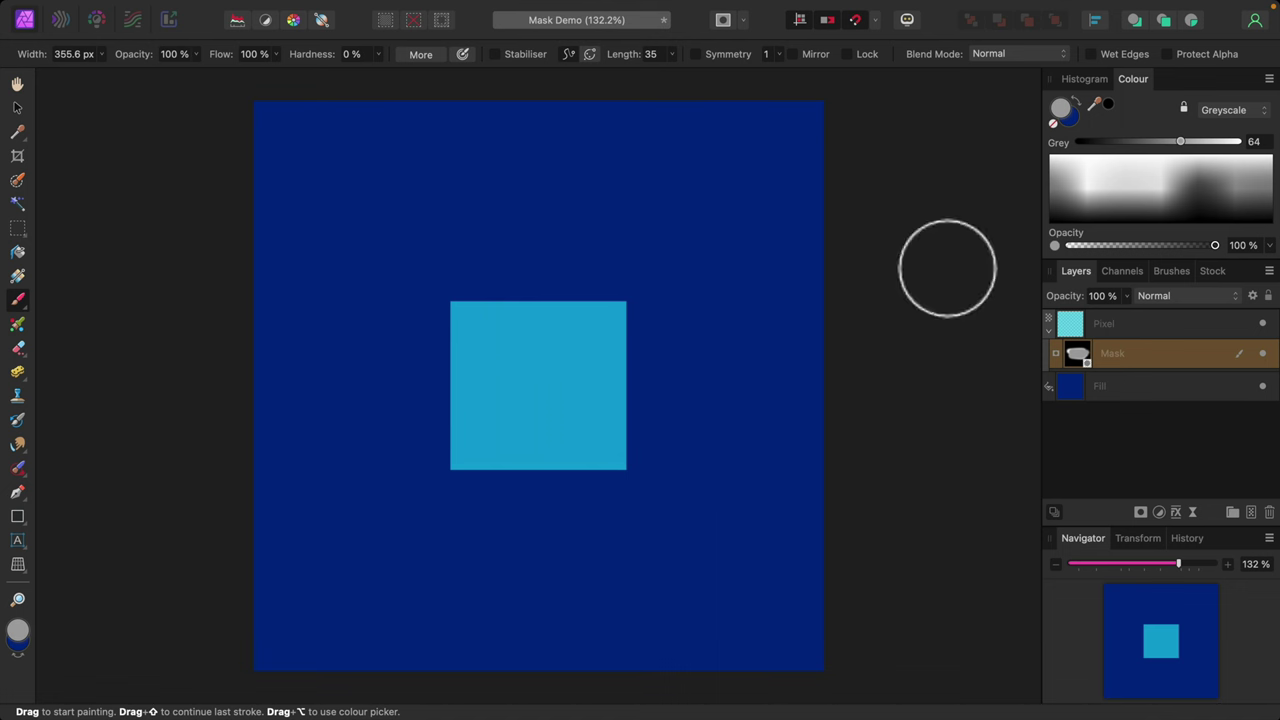
Paint grey 10 and black 0 on the mask to re-hide the square, then disable the mask
click(1206, 206)
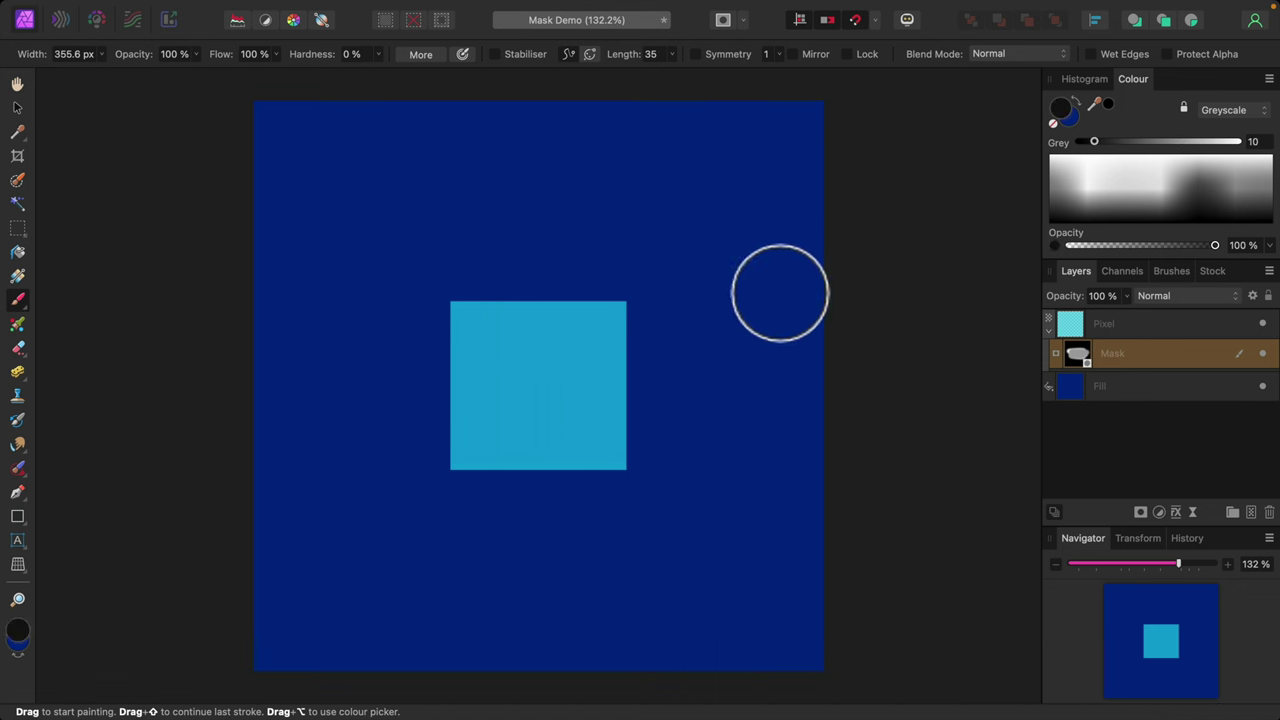
mouse_move(780, 291)
mouse_down()
mouse_move(477, 334)
mouse_move(680, 329)
mouse_move(358, 402)
mouse_move(663, 420)
mouse_move(546, 474)
mouse_up()
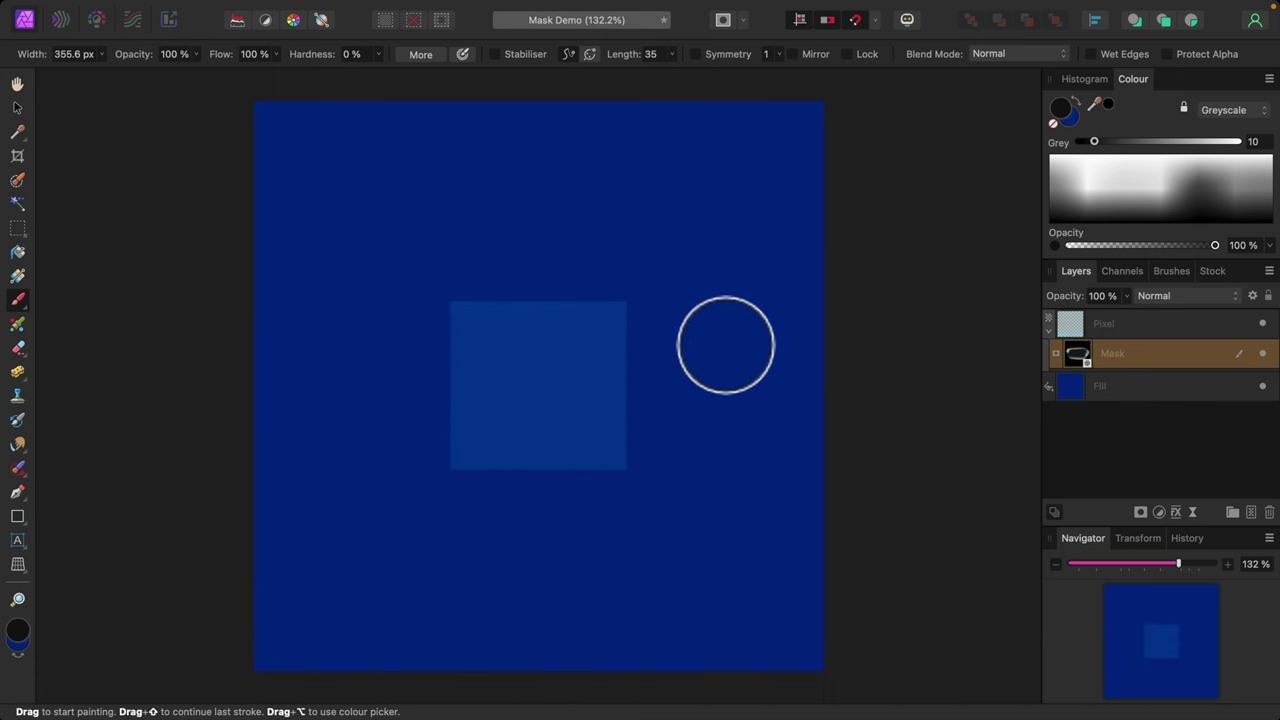
click(1157, 227)
mouse_move(600, 394)
mouse_down()
mouse_move(557, 306)
mouse_move(389, 334)
mouse_move(375, 393)
mouse_move(463, 449)
mouse_up()
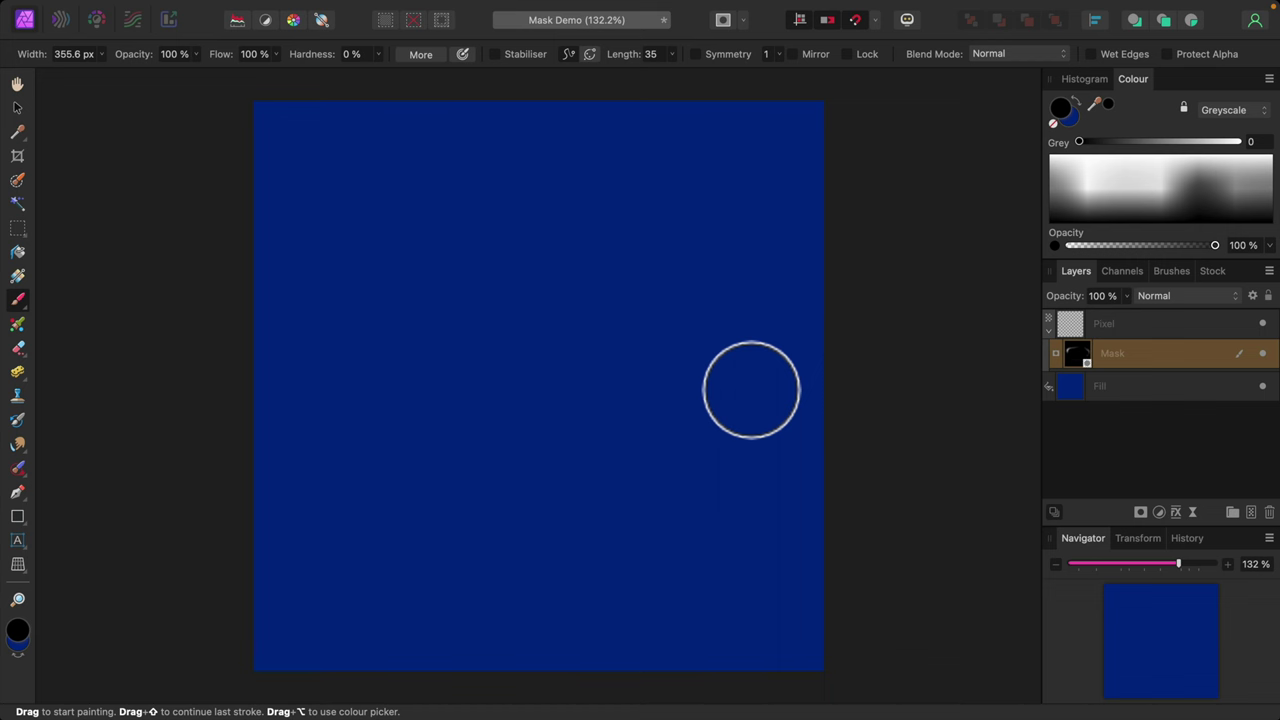
click(1264, 358)
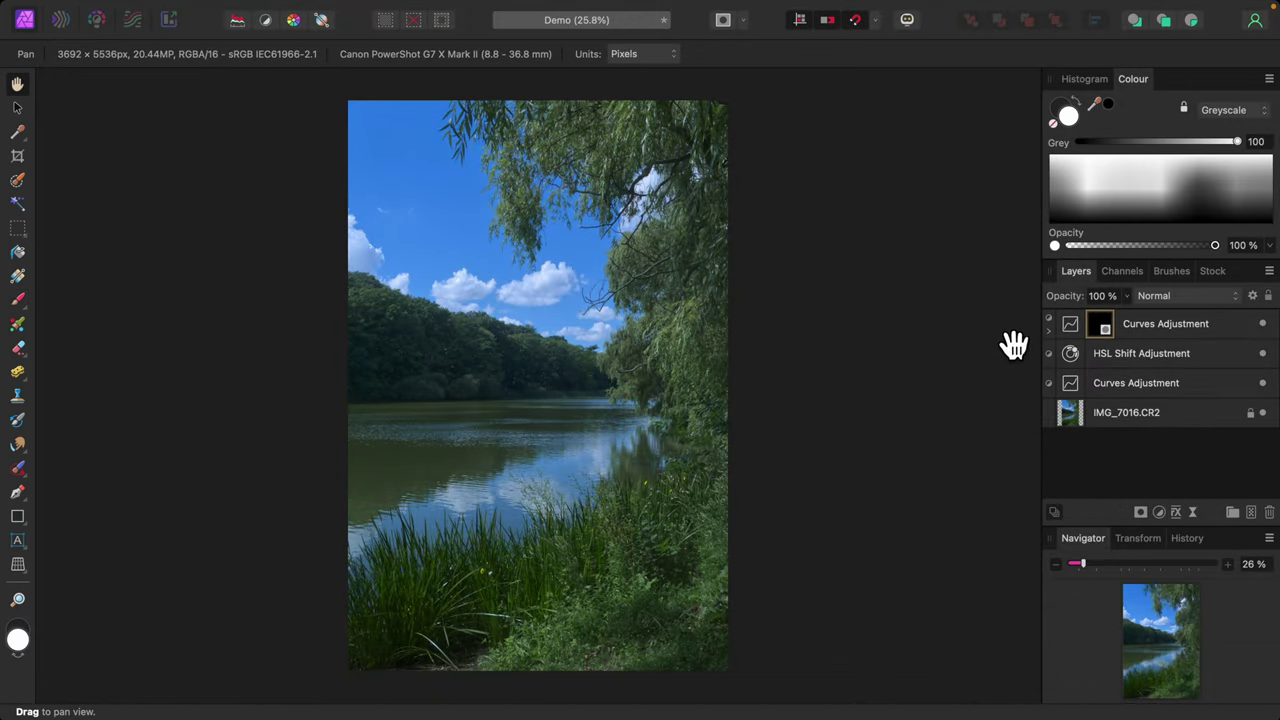
Target the top Curves mask and brush grey 43 onto it over the far treeline
click(1049, 331)
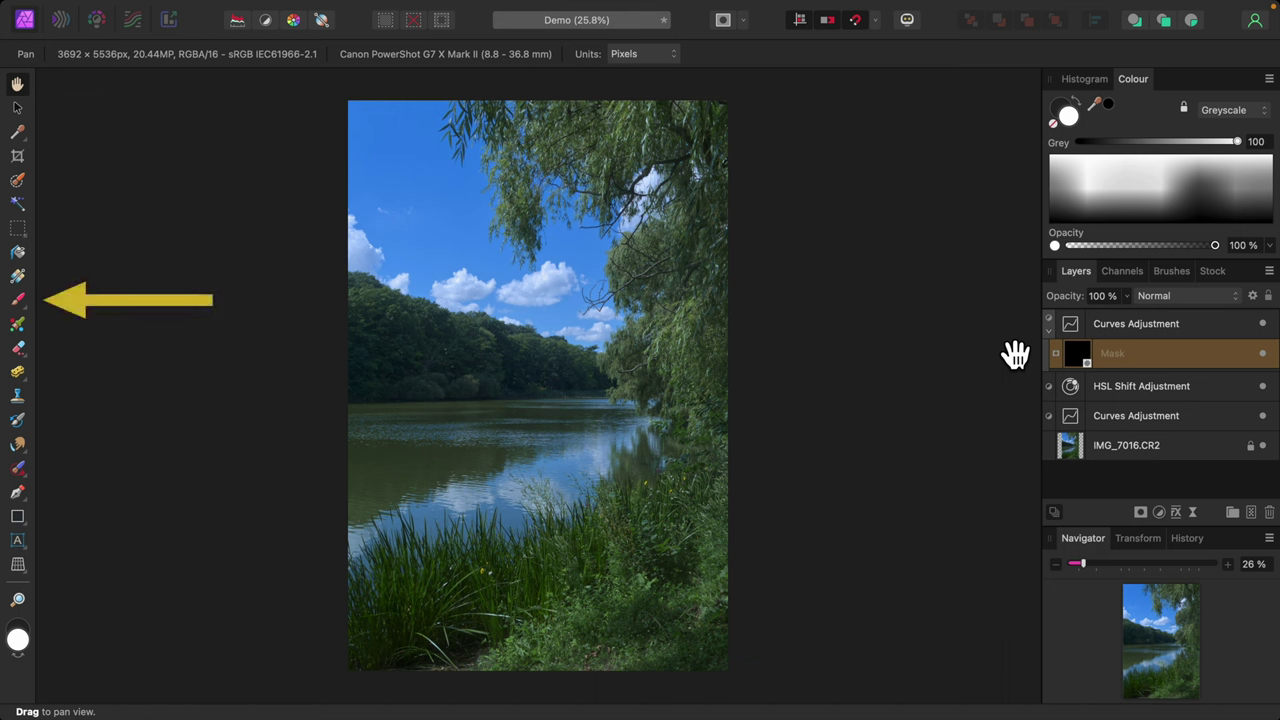
click(18, 300)
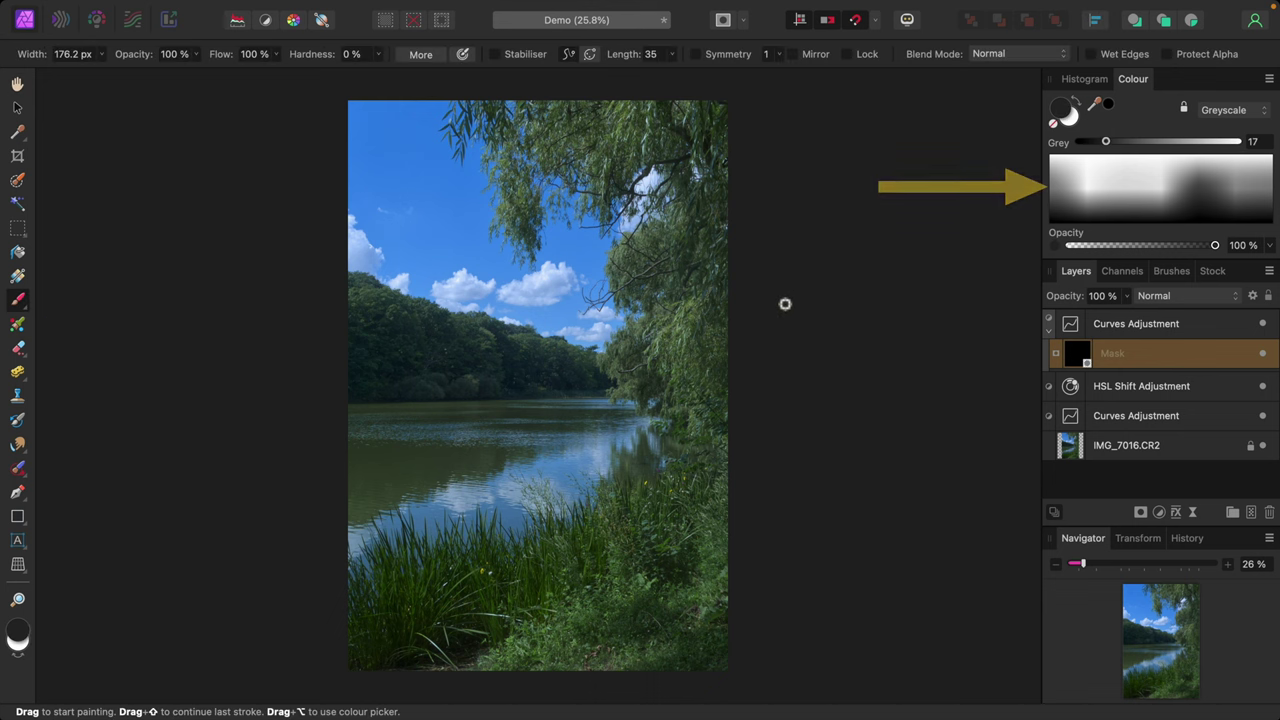
click(1185, 183)
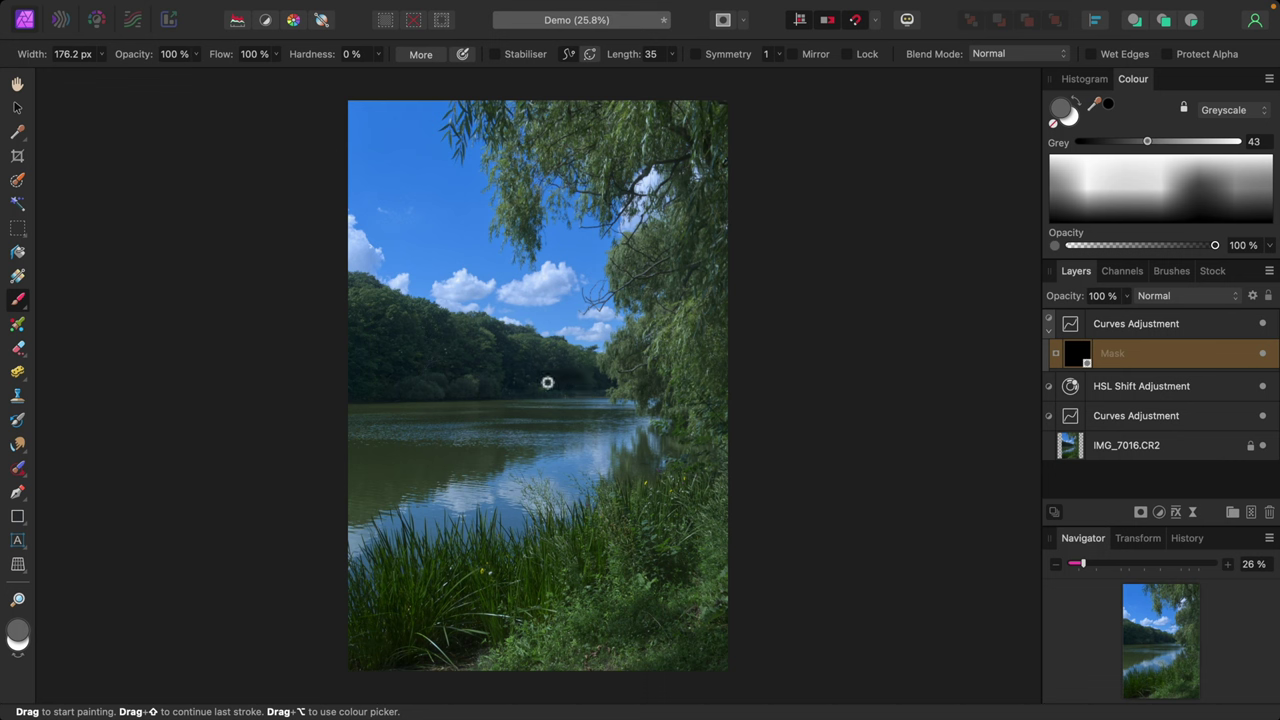
mouse_move(547, 382)
mouse_down()
mouse_move(588, 383)
mouse_move(545, 366)
mouse_up()
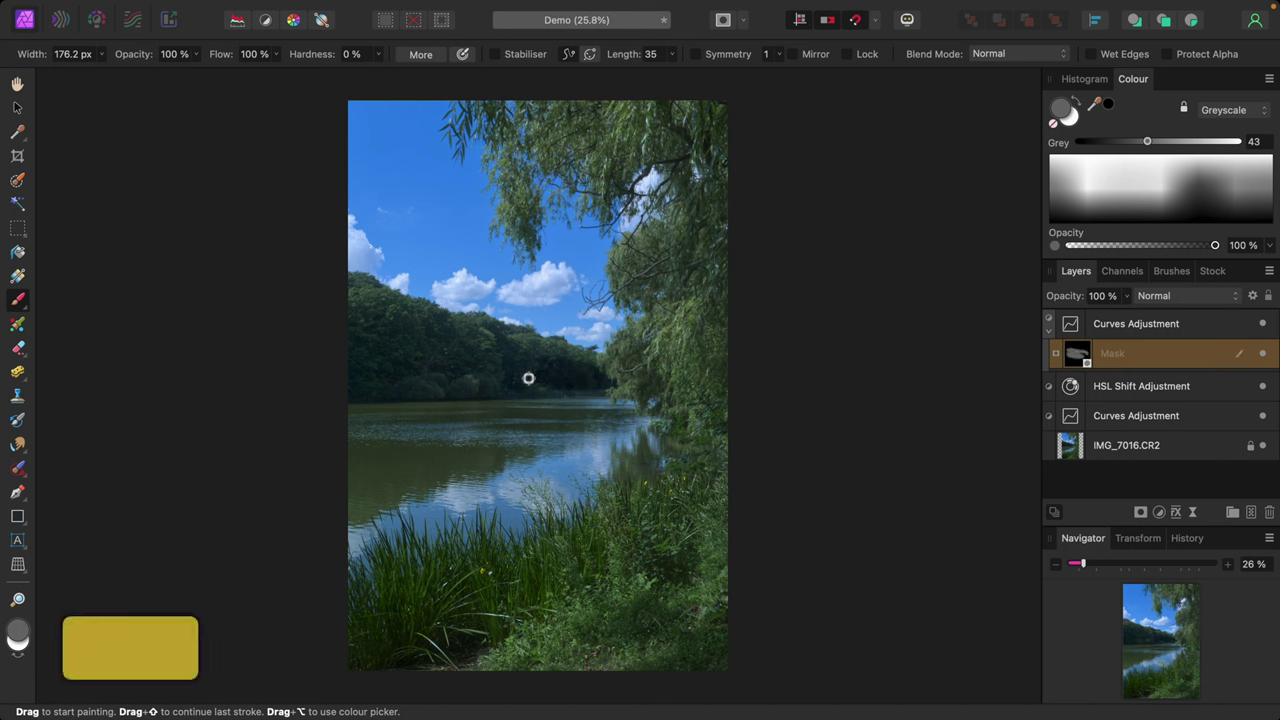
Enlarge the brush and paint the Curves mask across the whole far treeline
key(bracketright)
key(bracketright)
key(bracketright)
key(bracketright)
key(bracketright)
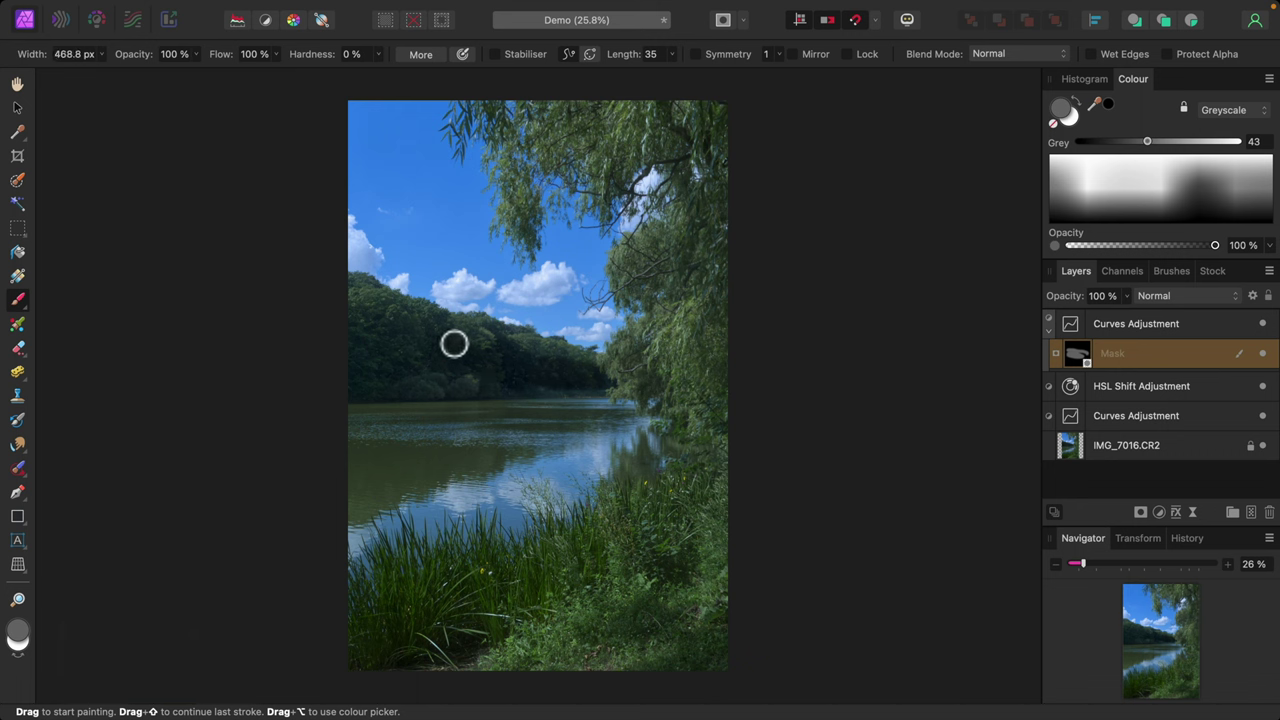
mouse_move(380, 384)
mouse_down()
mouse_move(413, 358)
mouse_move(383, 342)
mouse_move(414, 322)
mouse_move(355, 343)
mouse_move(359, 330)
mouse_move(418, 333)
mouse_move(476, 371)
mouse_move(538, 376)
mouse_move(502, 351)
mouse_move(393, 336)
mouse_up()
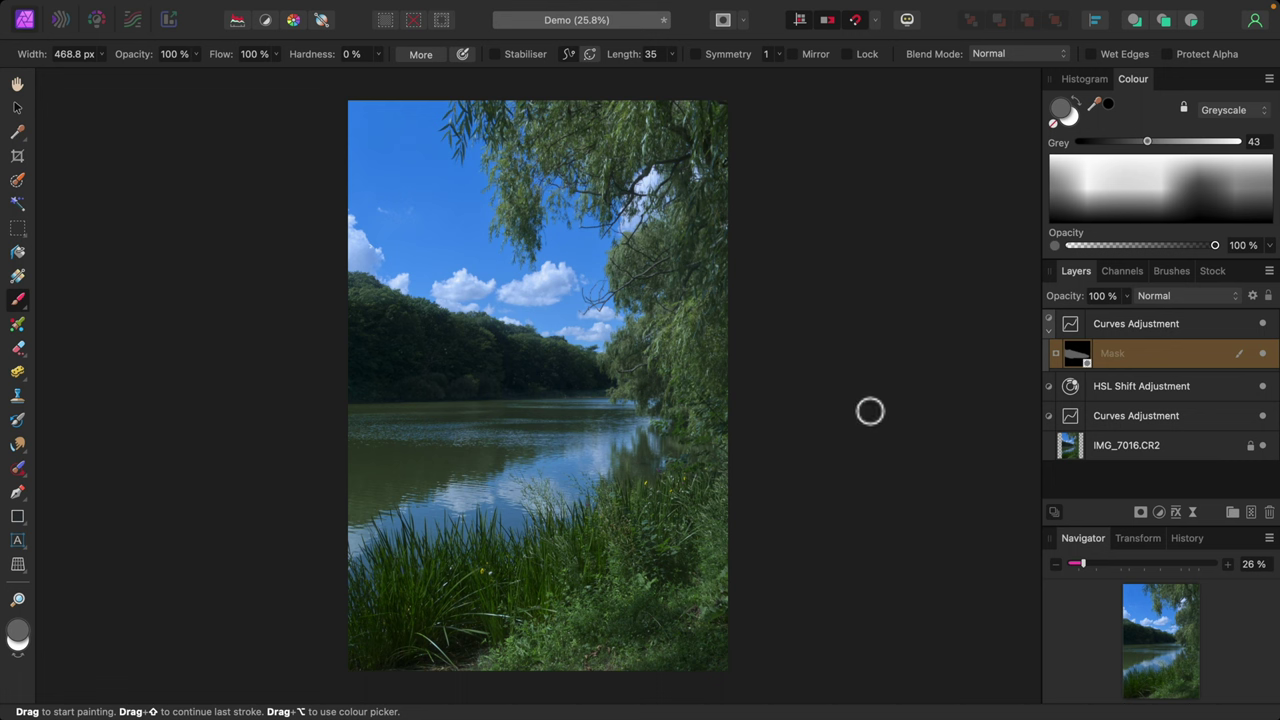
Compare the Curves darkening on and off, then paint grey 23 from forest toward the lake
click(1263, 324)
click(1263, 324)
click(1263, 324)
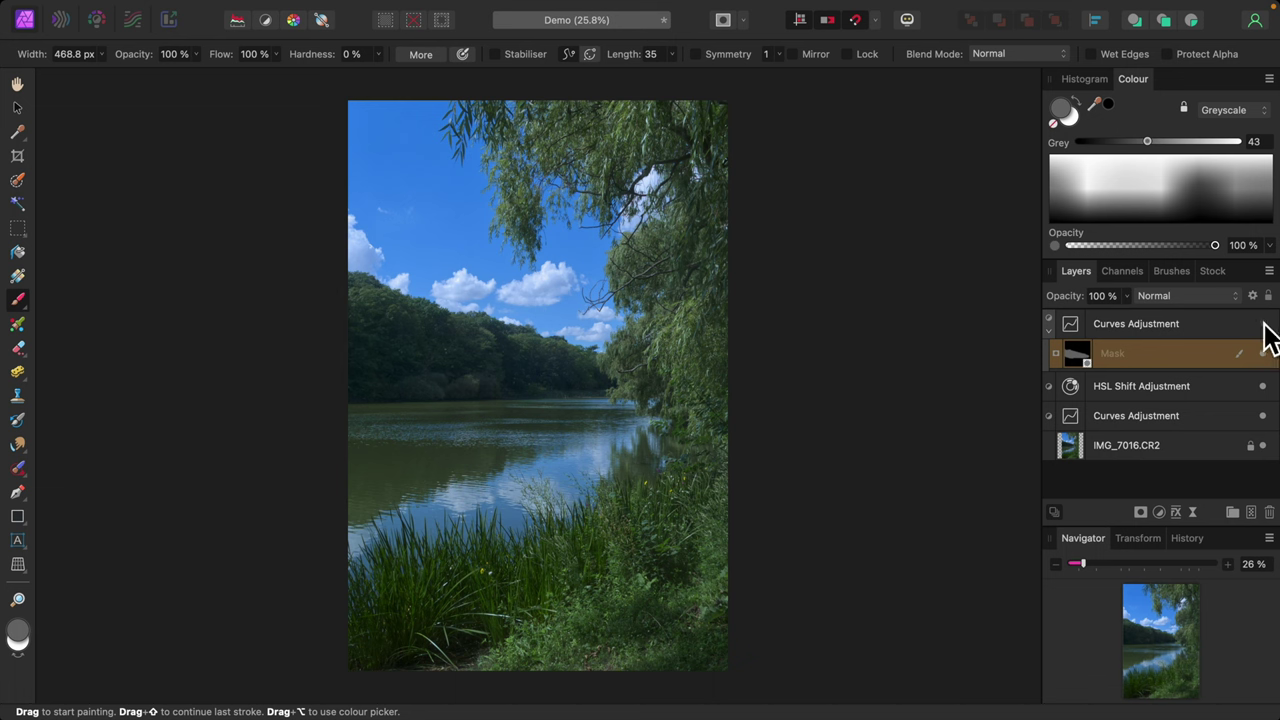
click(1263, 324)
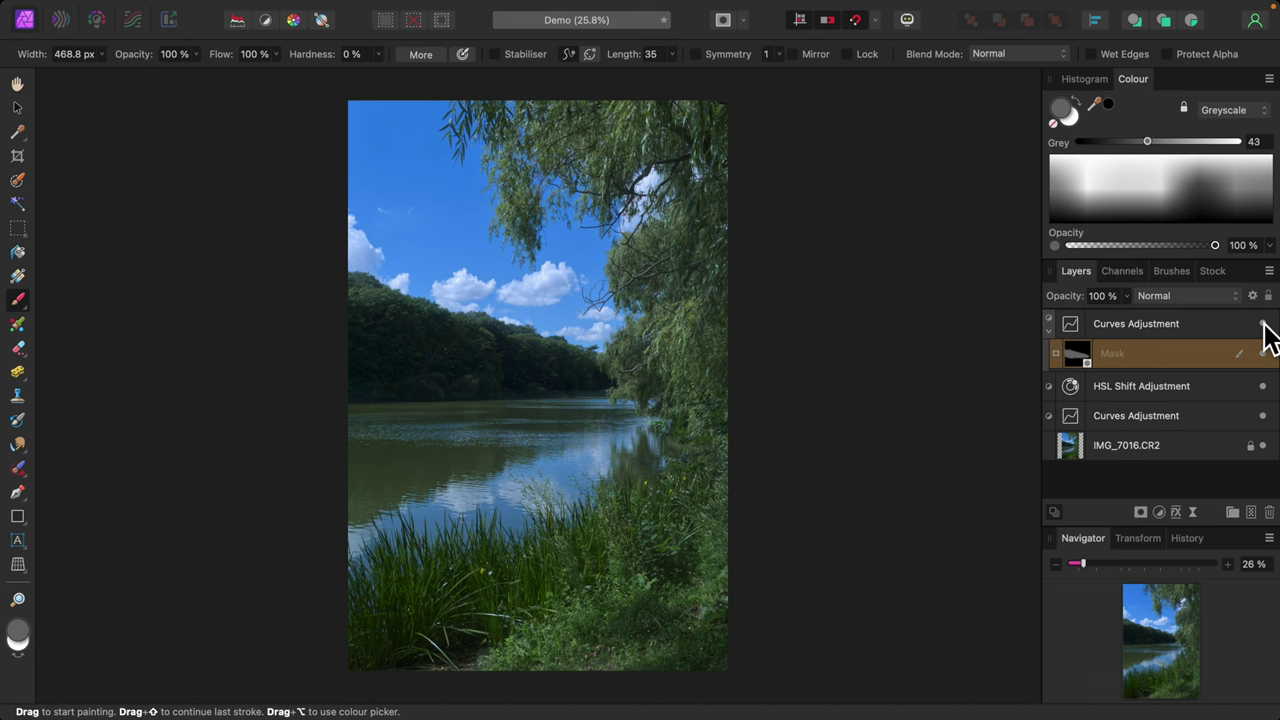
click(1203, 188)
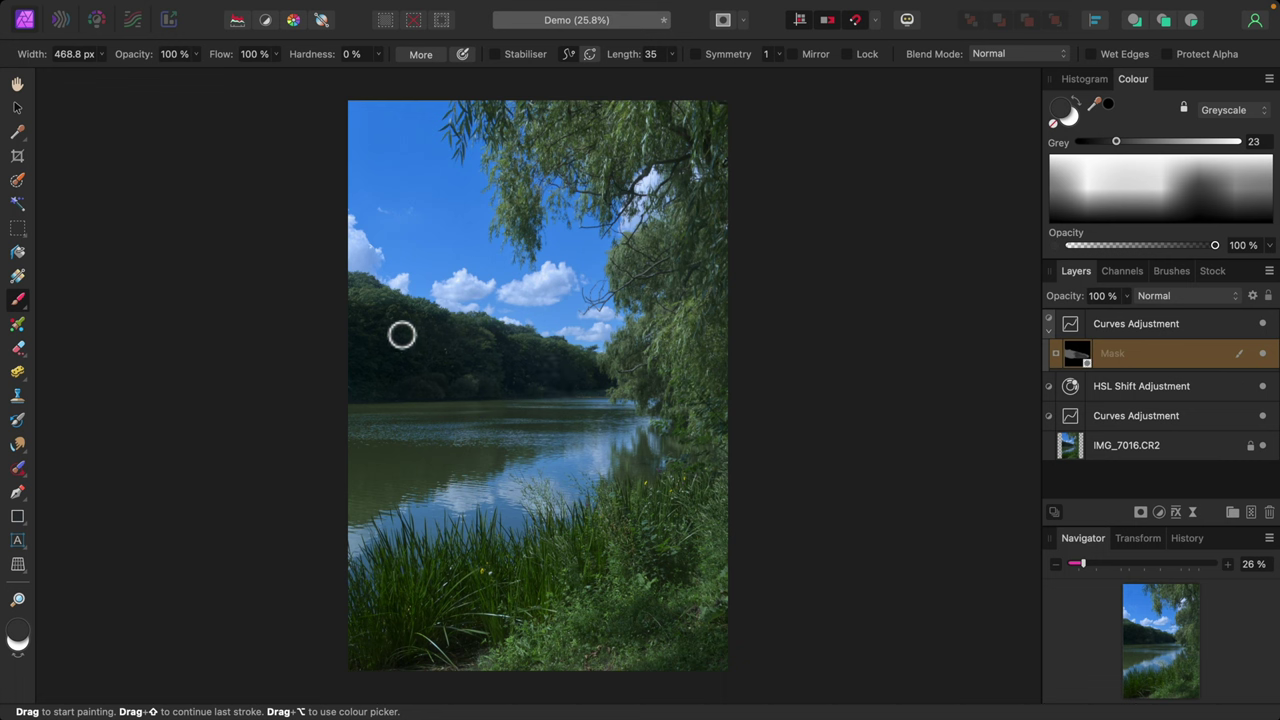
mouse_move(401, 335)
mouse_down()
mouse_move(337, 334)
mouse_move(377, 374)
mouse_move(528, 393)
mouse_up()
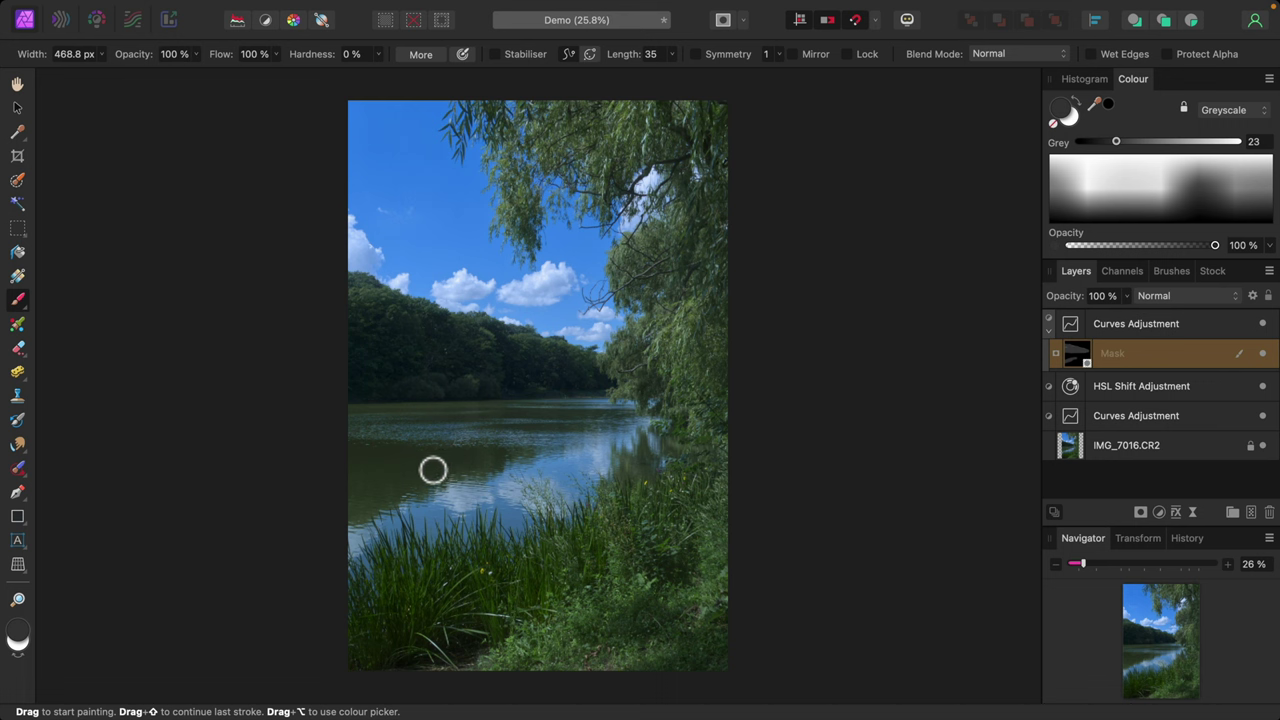
Shrink the brush, then enlarge it slightly to 203.3 px
key(bracketleft)
key(bracketleft)
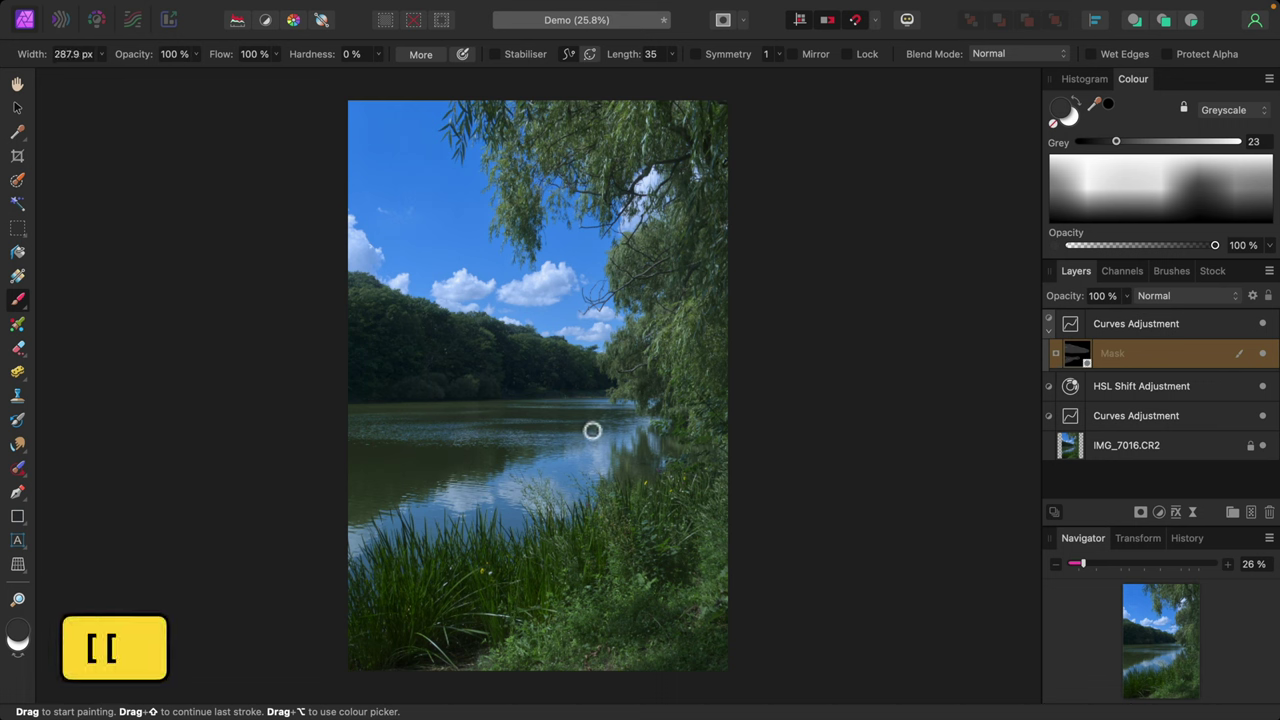
key(bracketleft)
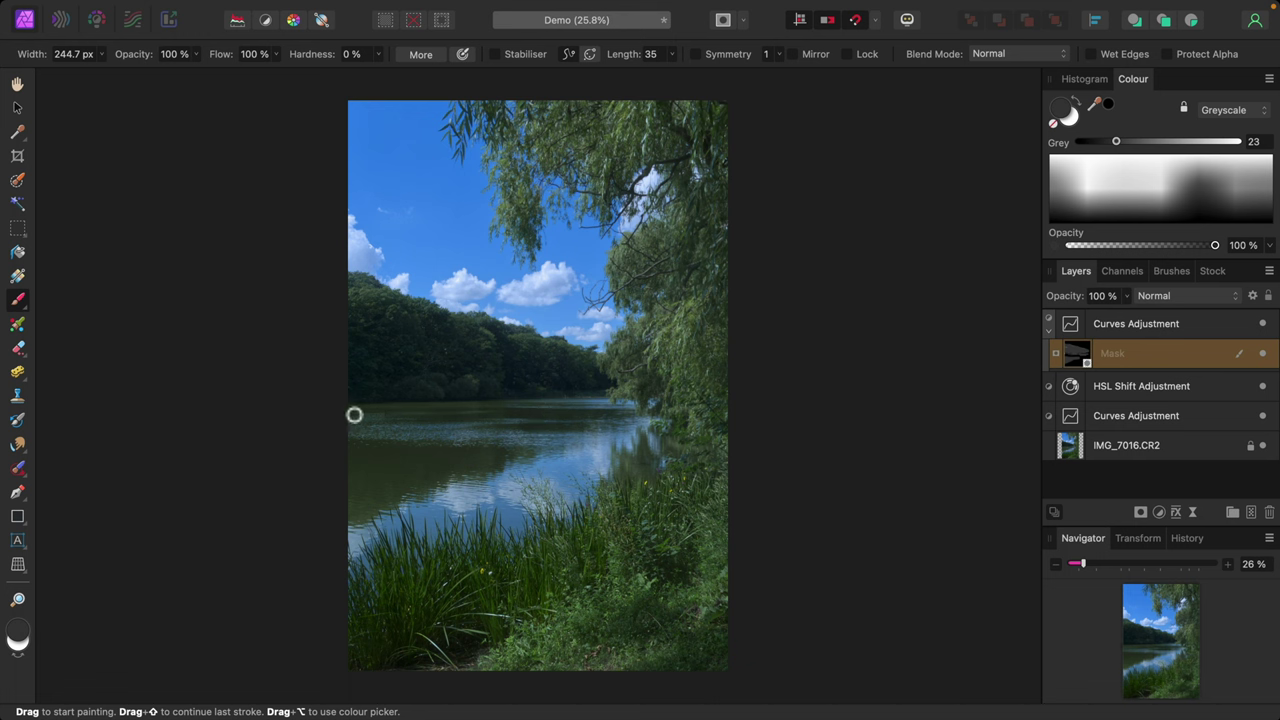
key(bracketleft)
key(bracketleft)
key(bracketright)
Compare the lake with the top Curves darkening on and off, then begin renaming that layer
click(1263, 324)
click(1263, 324)
click(1263, 324)
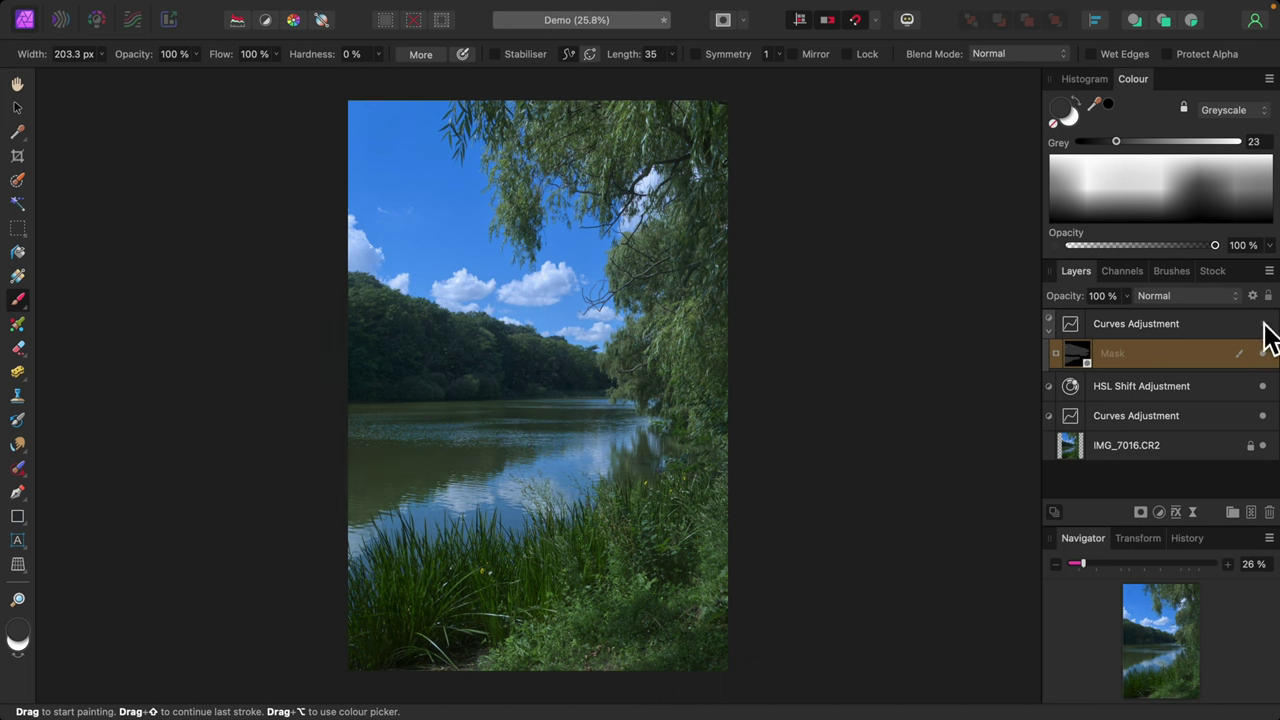
click(1263, 324)
click(1263, 324)
click(1263, 324)
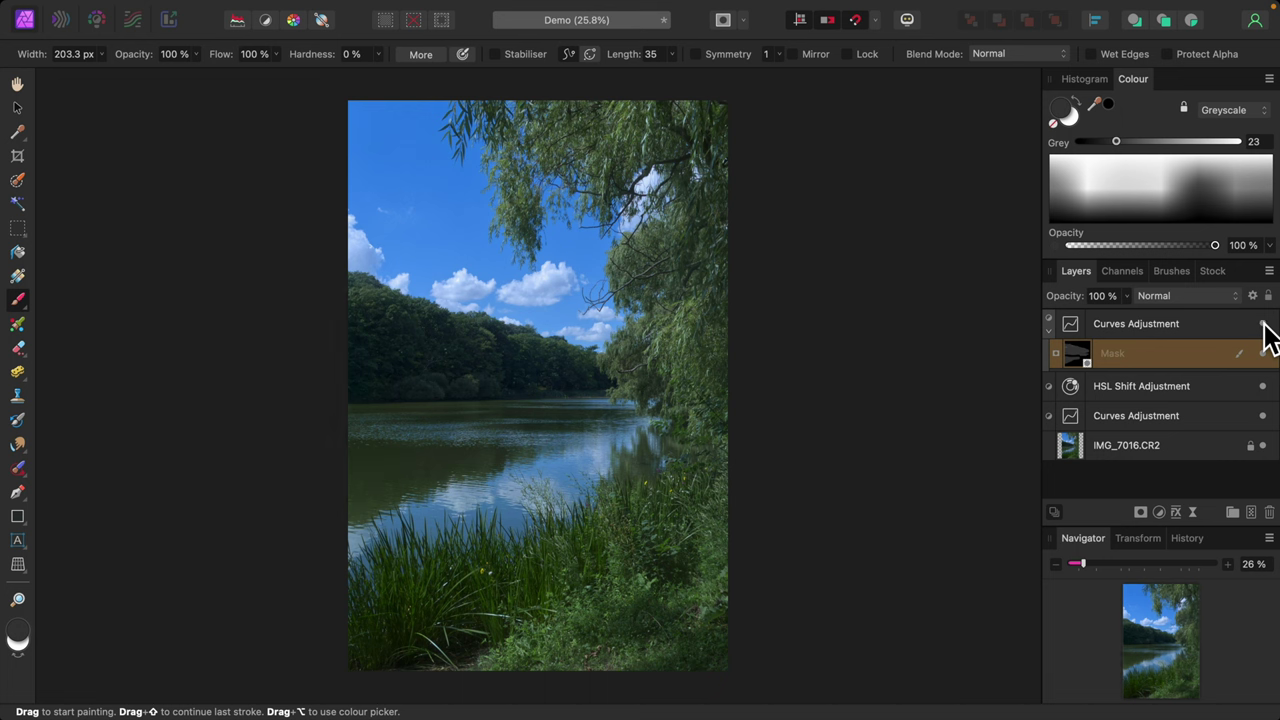
double_click(1118, 329)
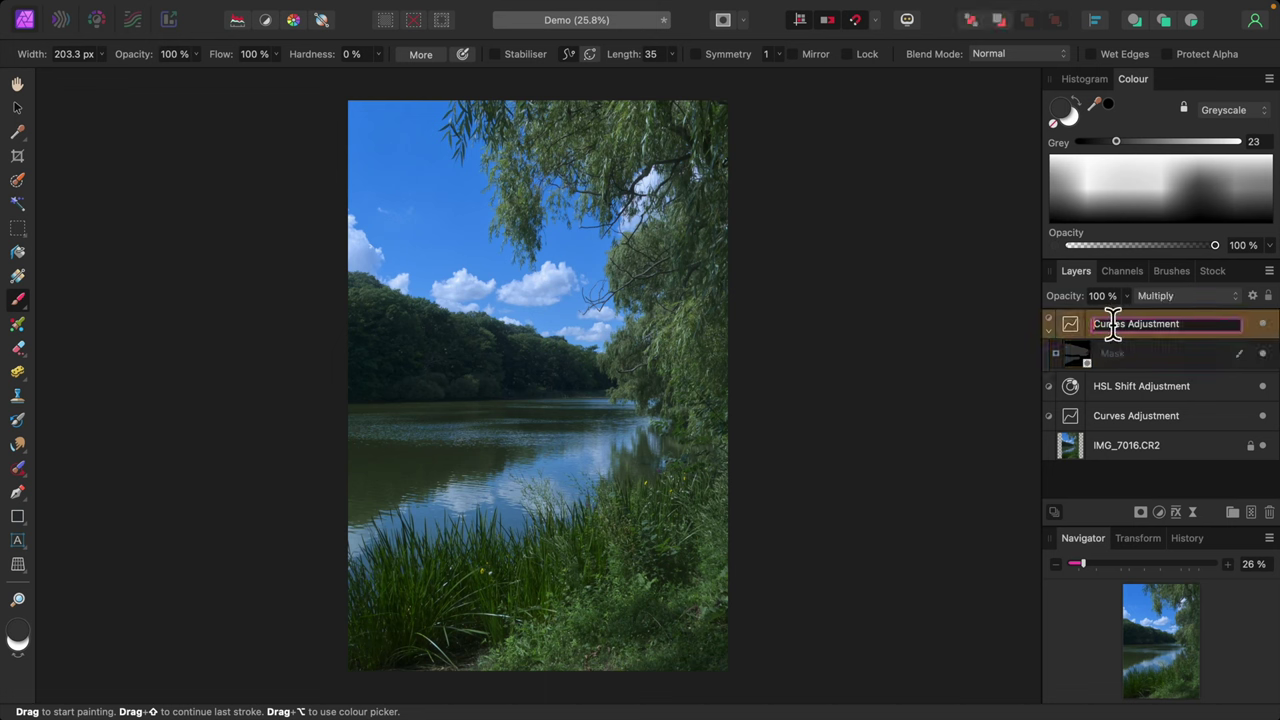
Rename the top Curves layer to 'Forest and reflection' and collapse it
text(Forest and reflection)
key(Return)
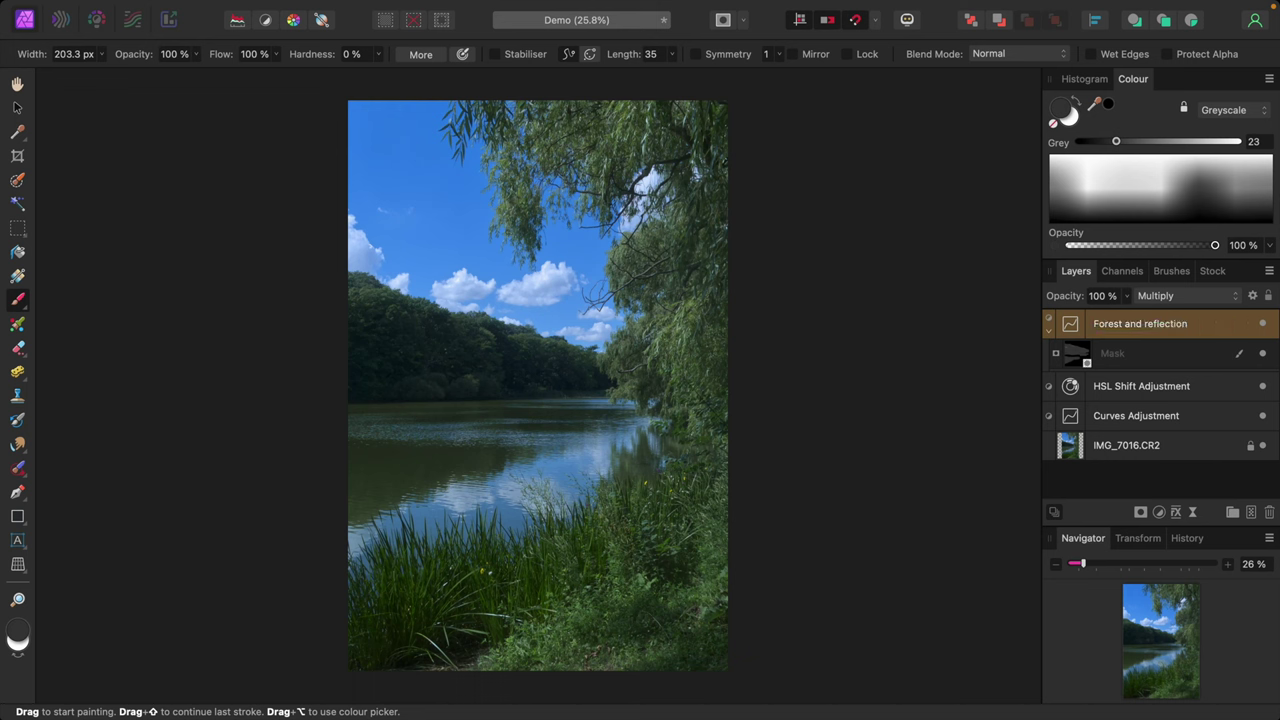
click(1049, 333)
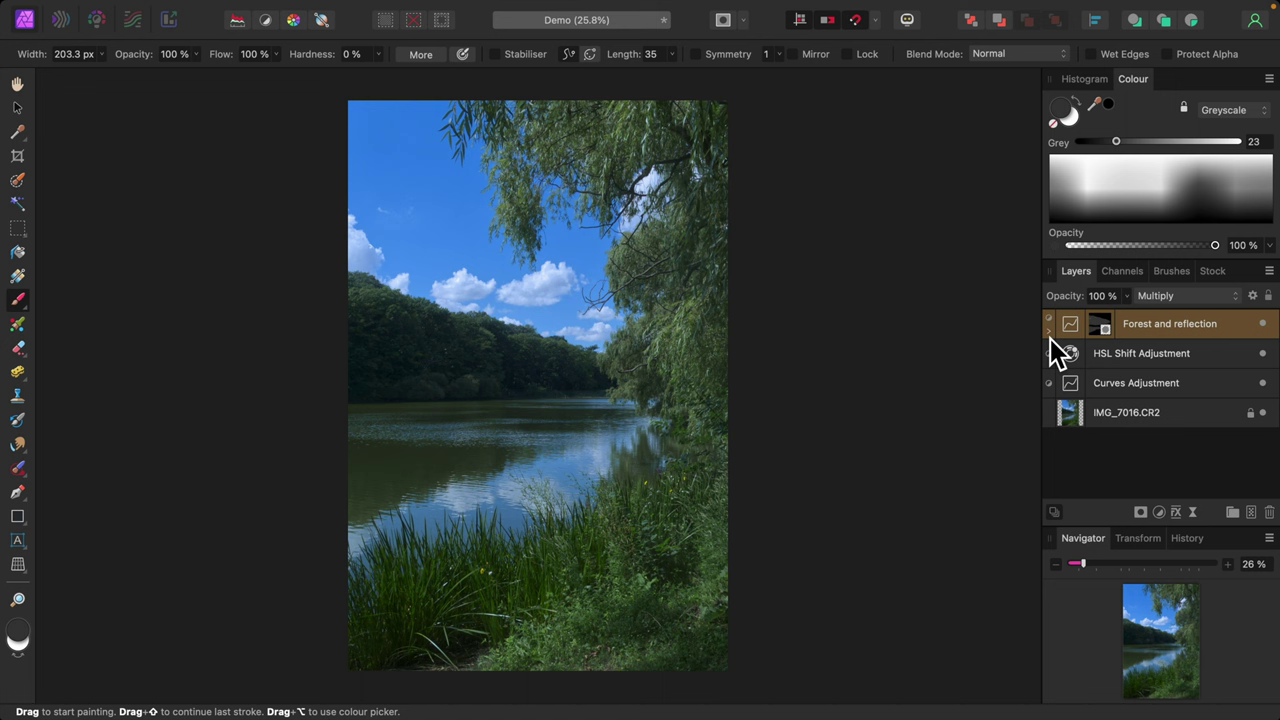
Add a new Multiply Curves adjustment layer with an empty black mask
click(1162, 511)
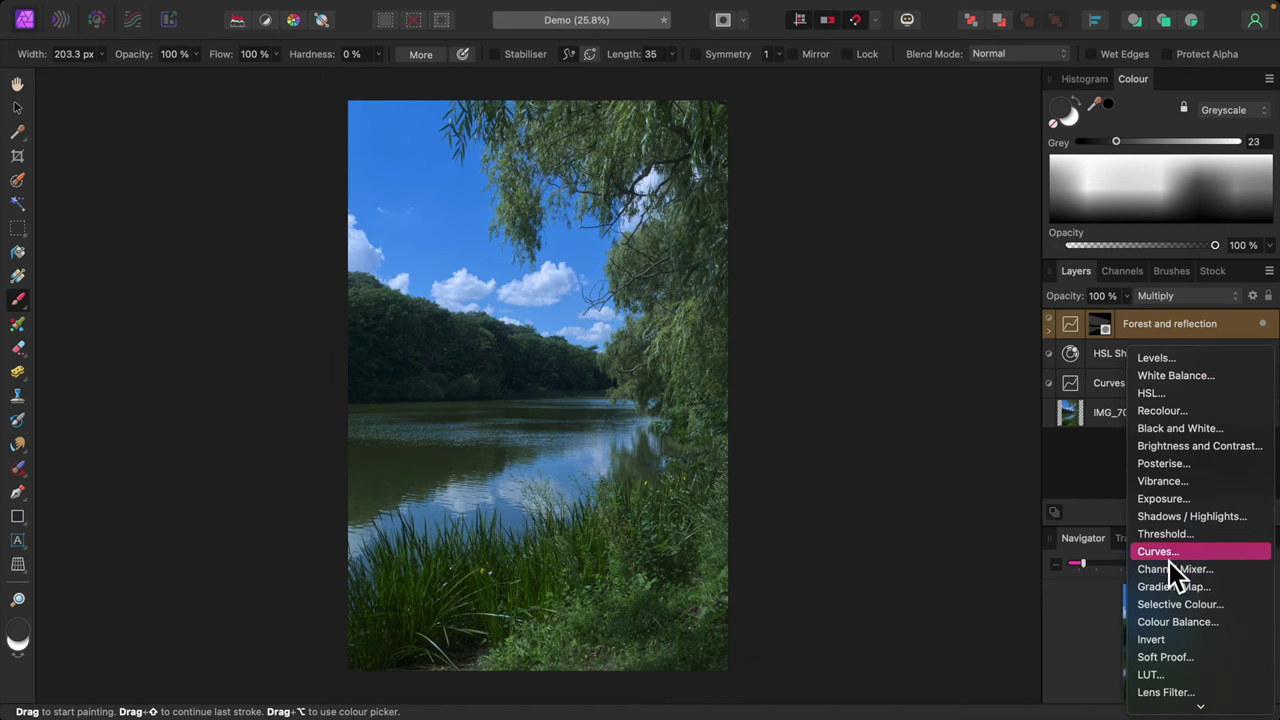
click(1162, 552)
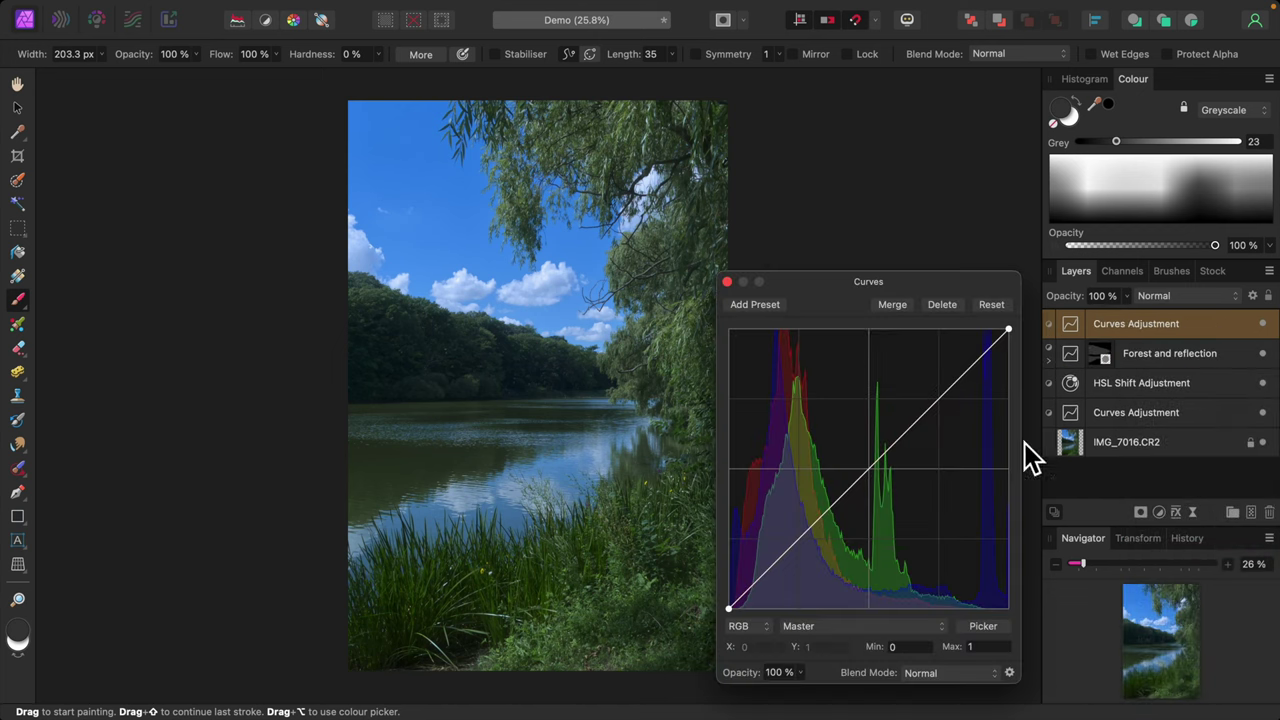
click(727, 283)
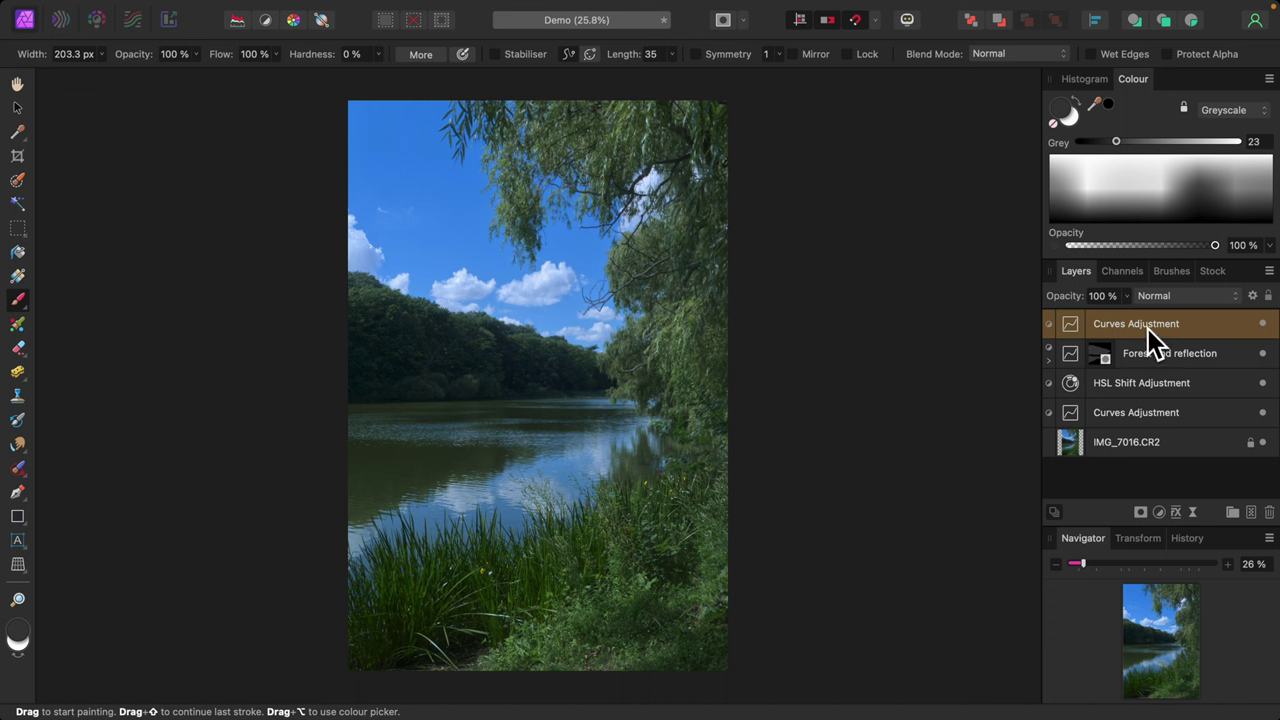
click(1236, 298)
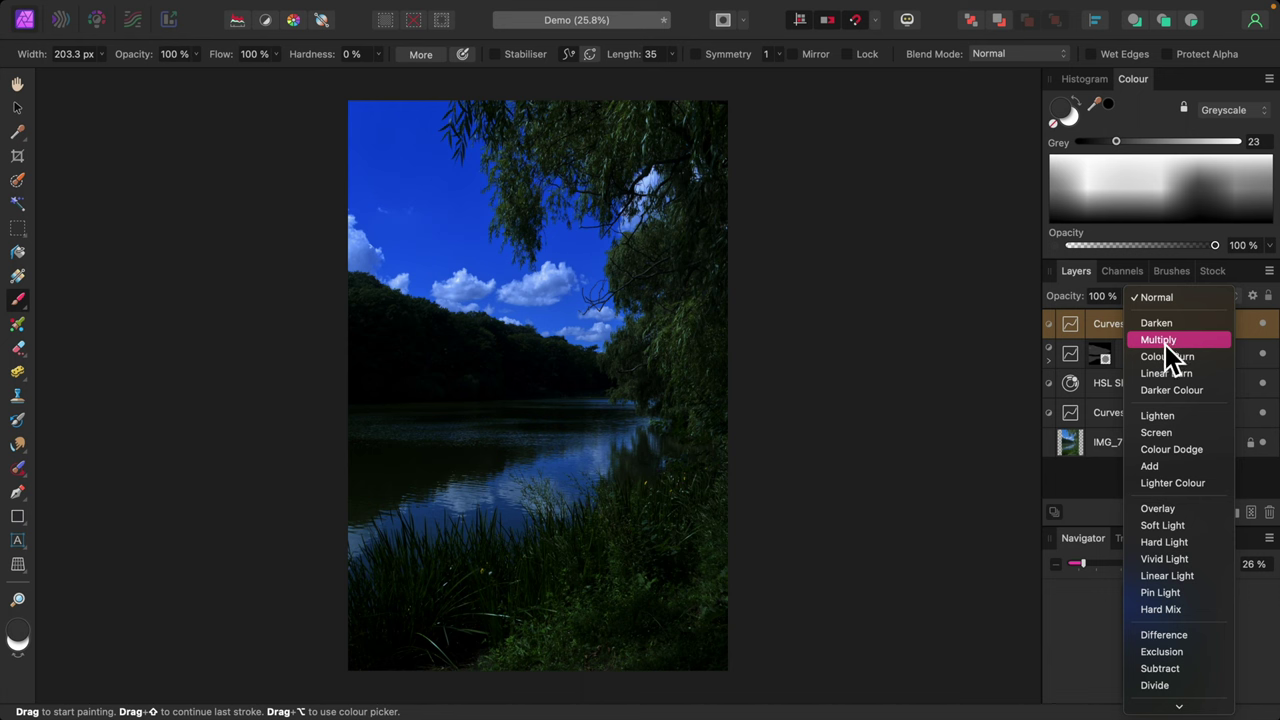
click(1165, 342)
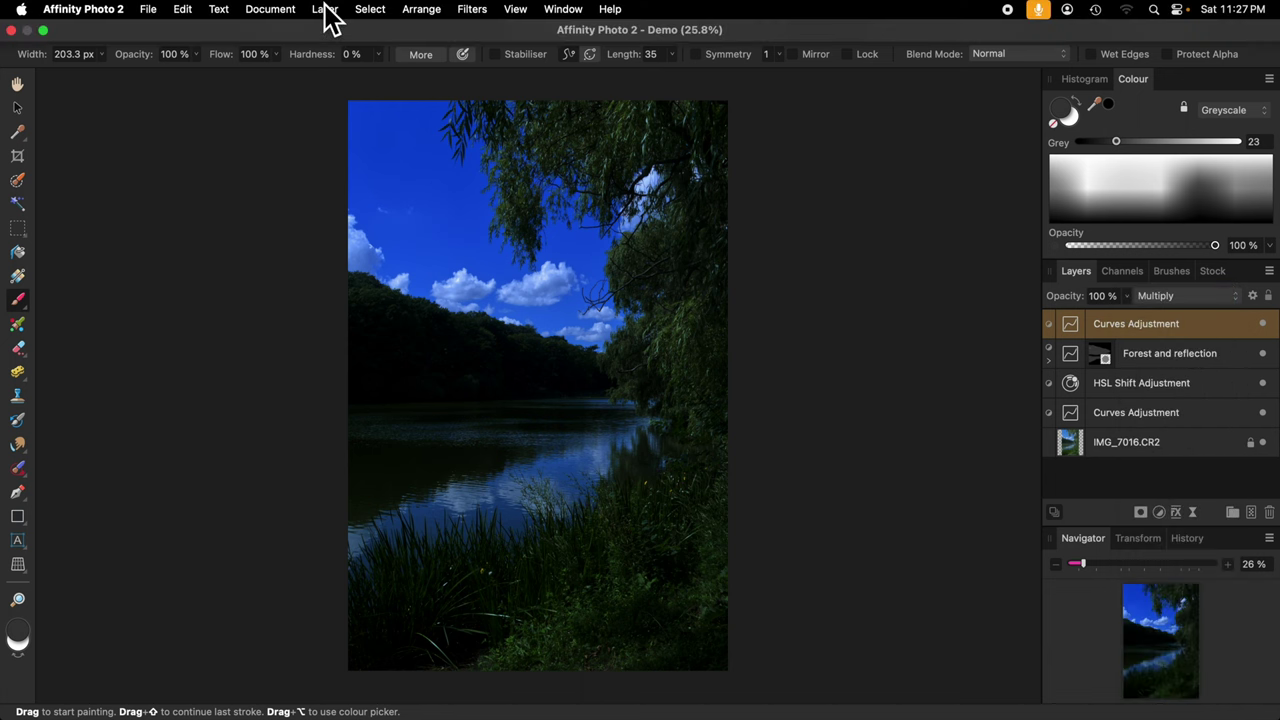
click(325, 9)
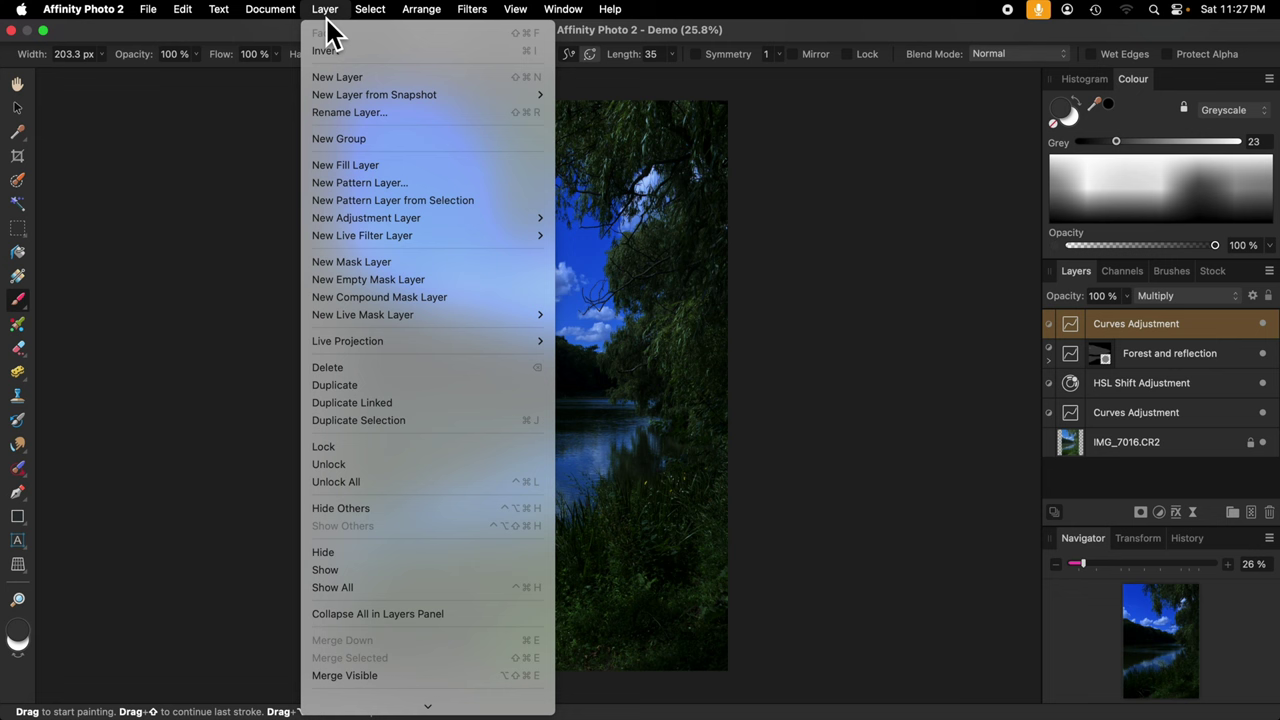
click(400, 283)
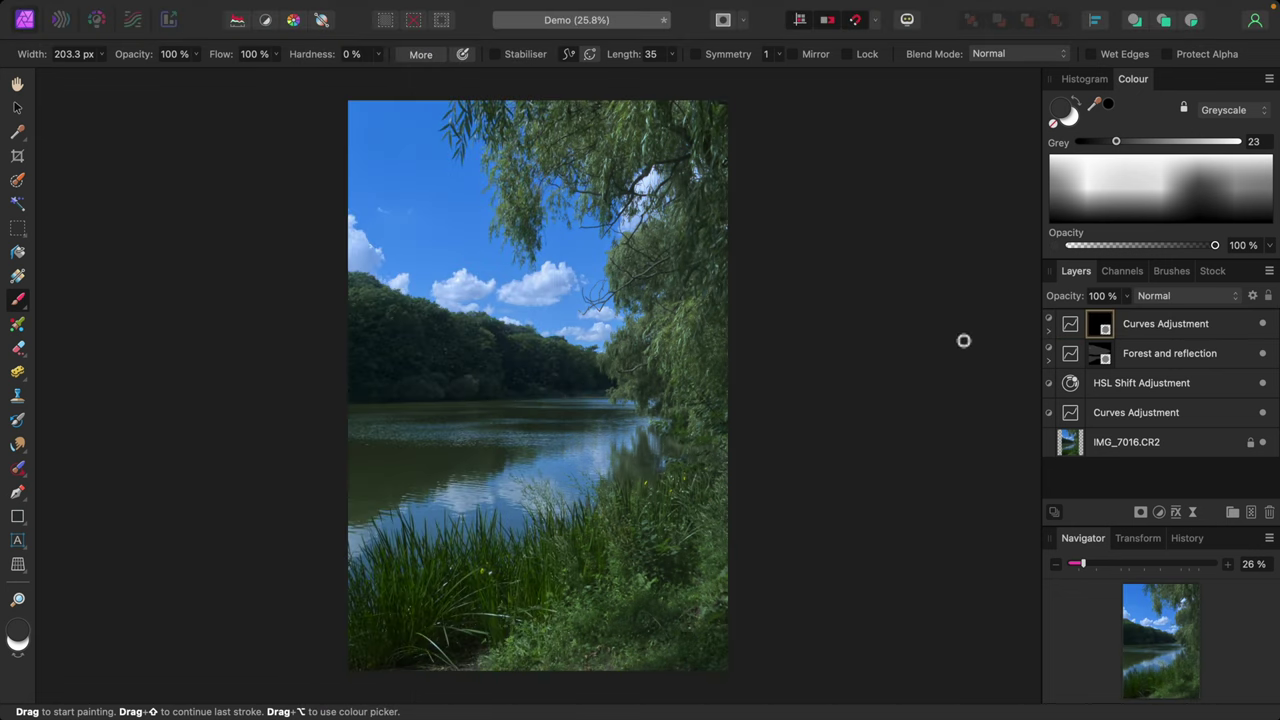
Expand the newest Curves layer and select its black mask for painting
click(1048, 329)
click(1094, 358)
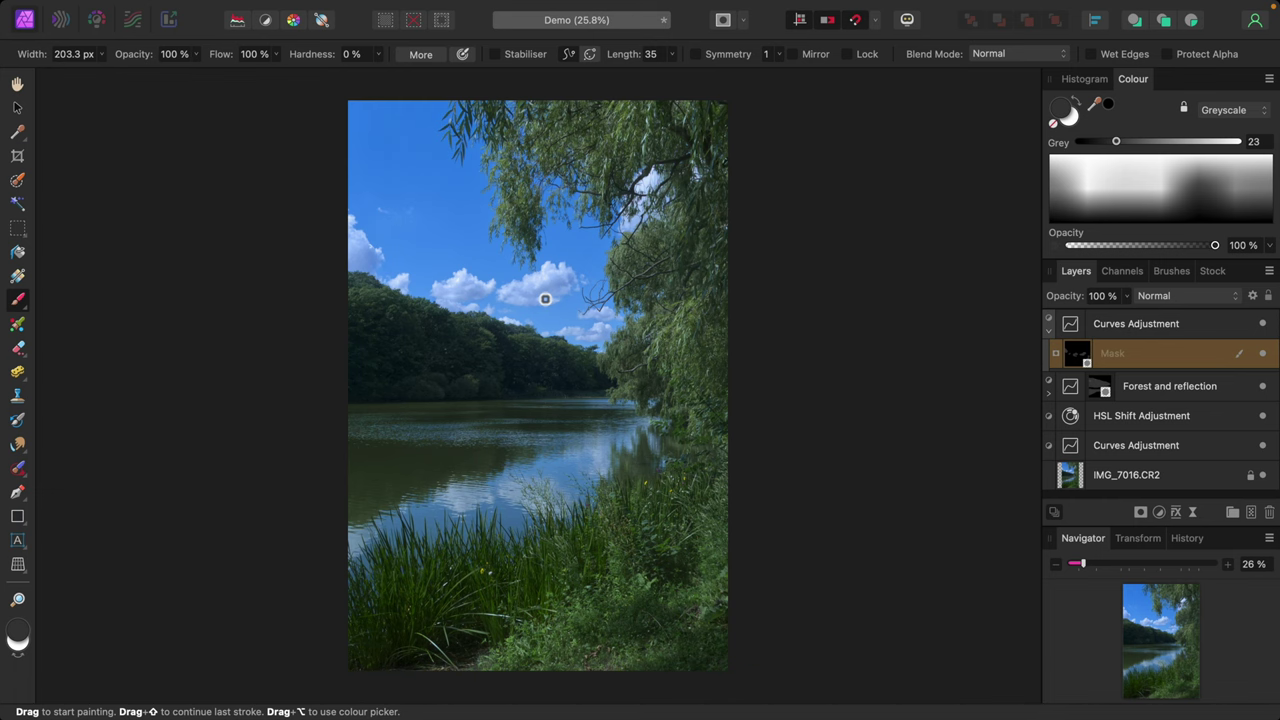
Zoom to 200% and scroll the canvas over to the large cloud in the sky
key(ctrl+plus)
key(ctrl+plus)
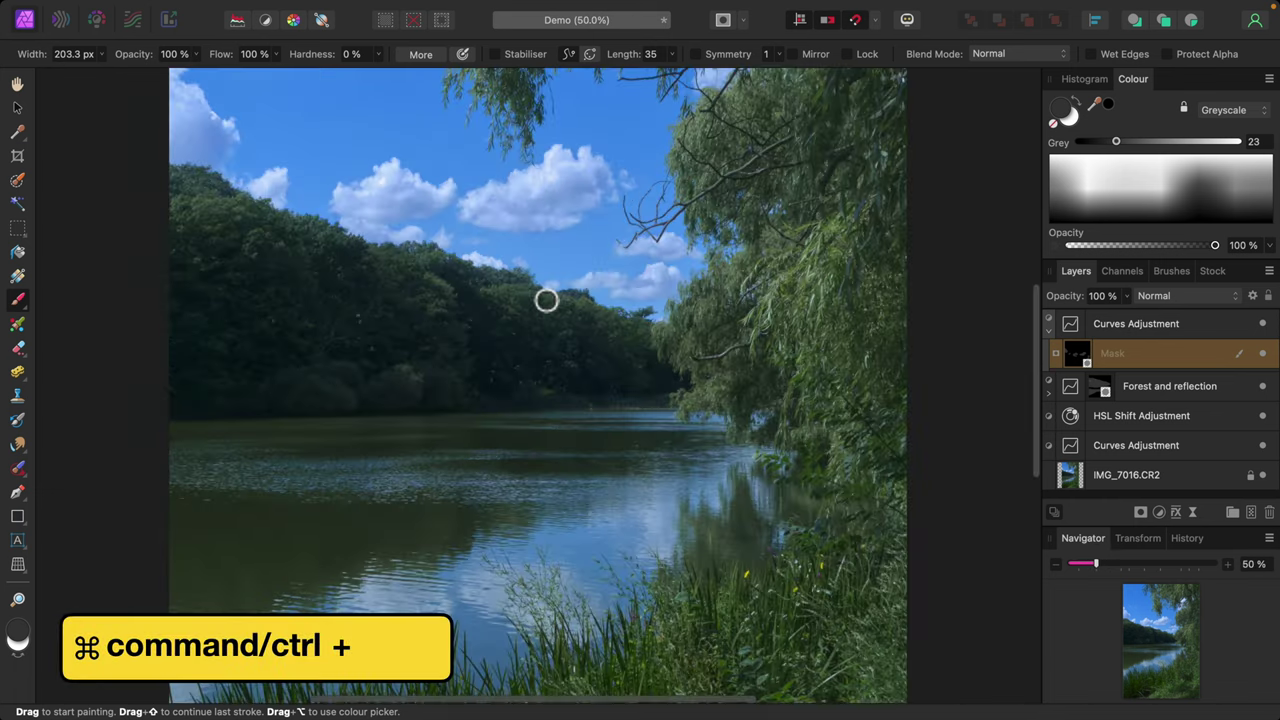
key(ctrl+plus)
key(ctrl+plus)
key(ctrl+plus)
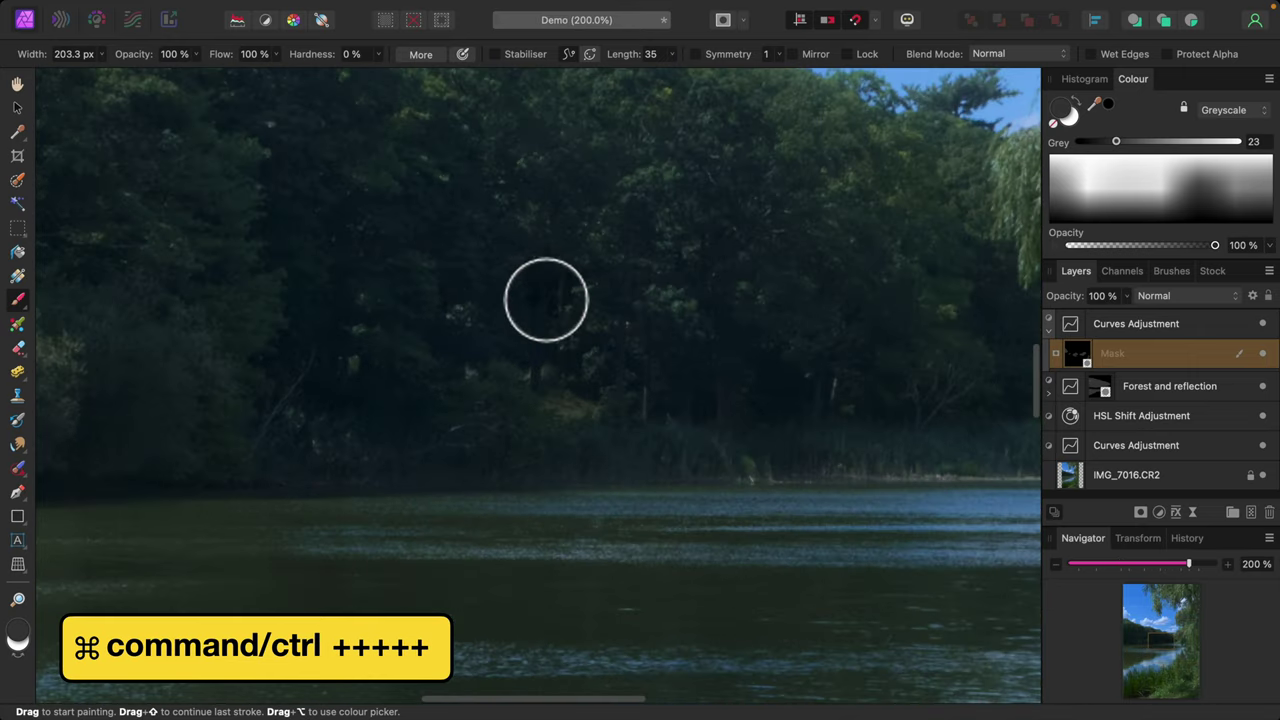
scroll(546, 300, up, 15)
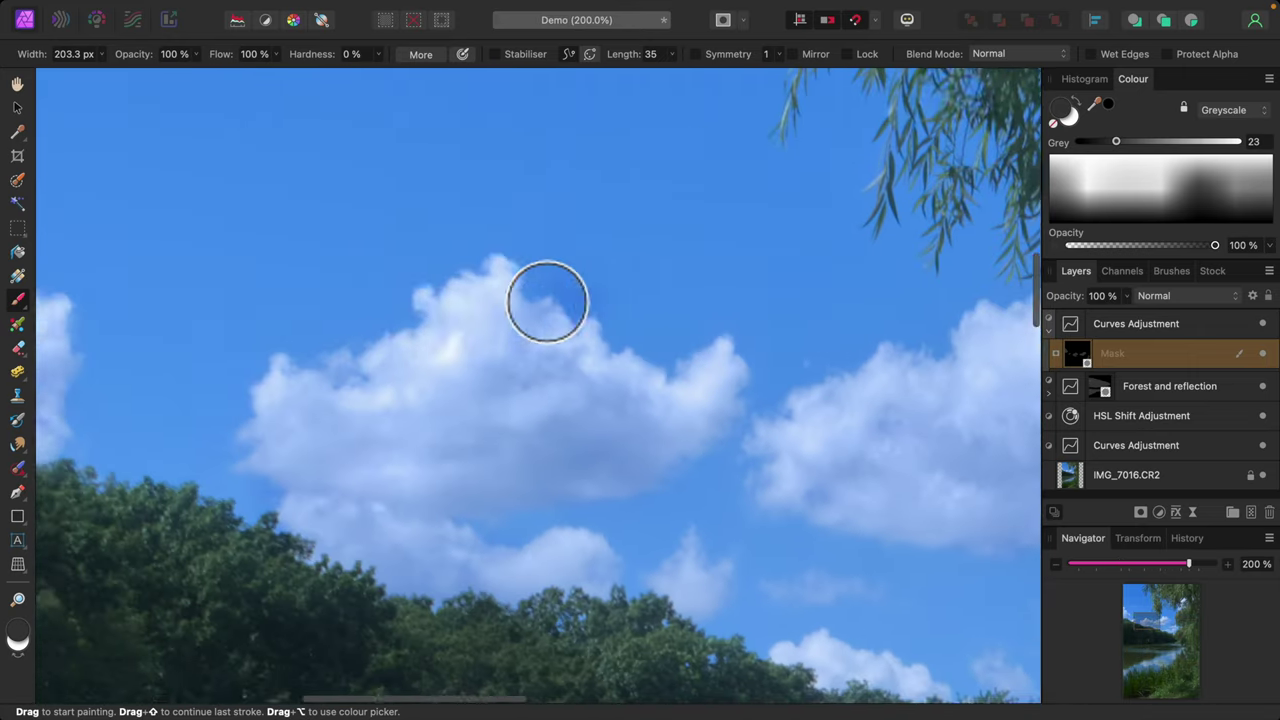
scroll(547, 301, left, 10)
scroll(547, 301, right, 12)
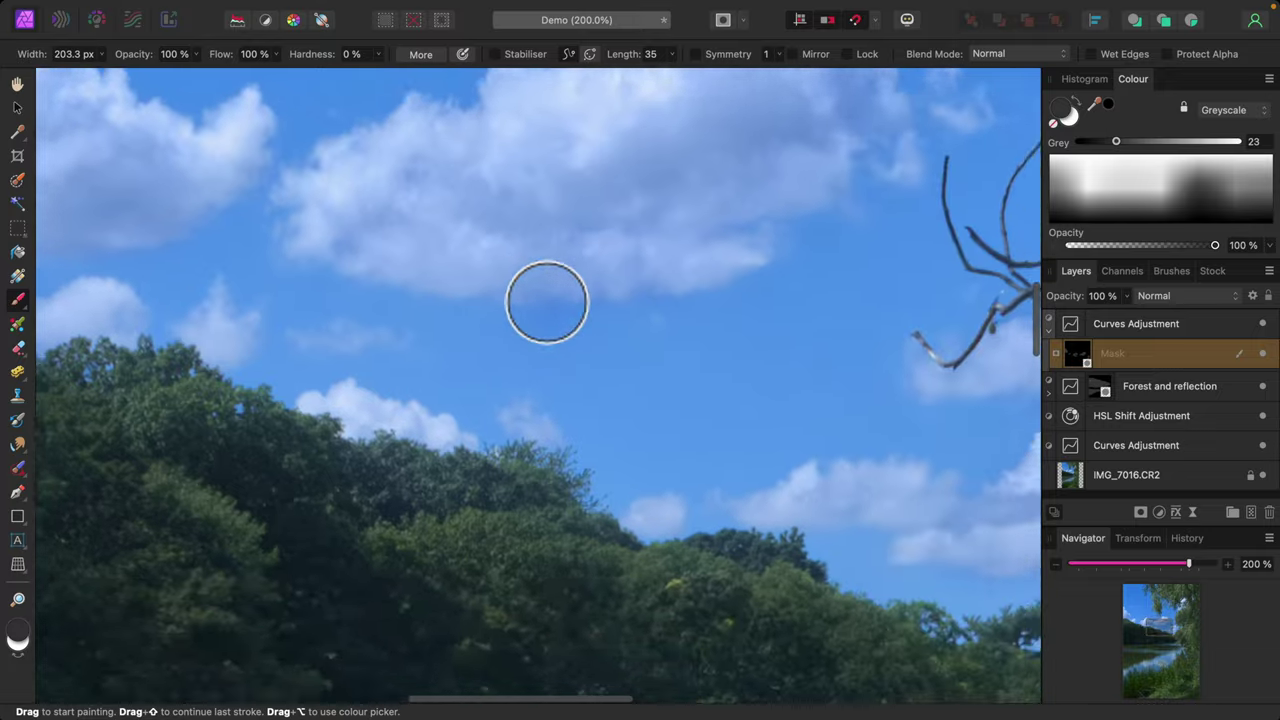
scroll(547, 301, right, 8)
scroll(547, 301, up, 8)
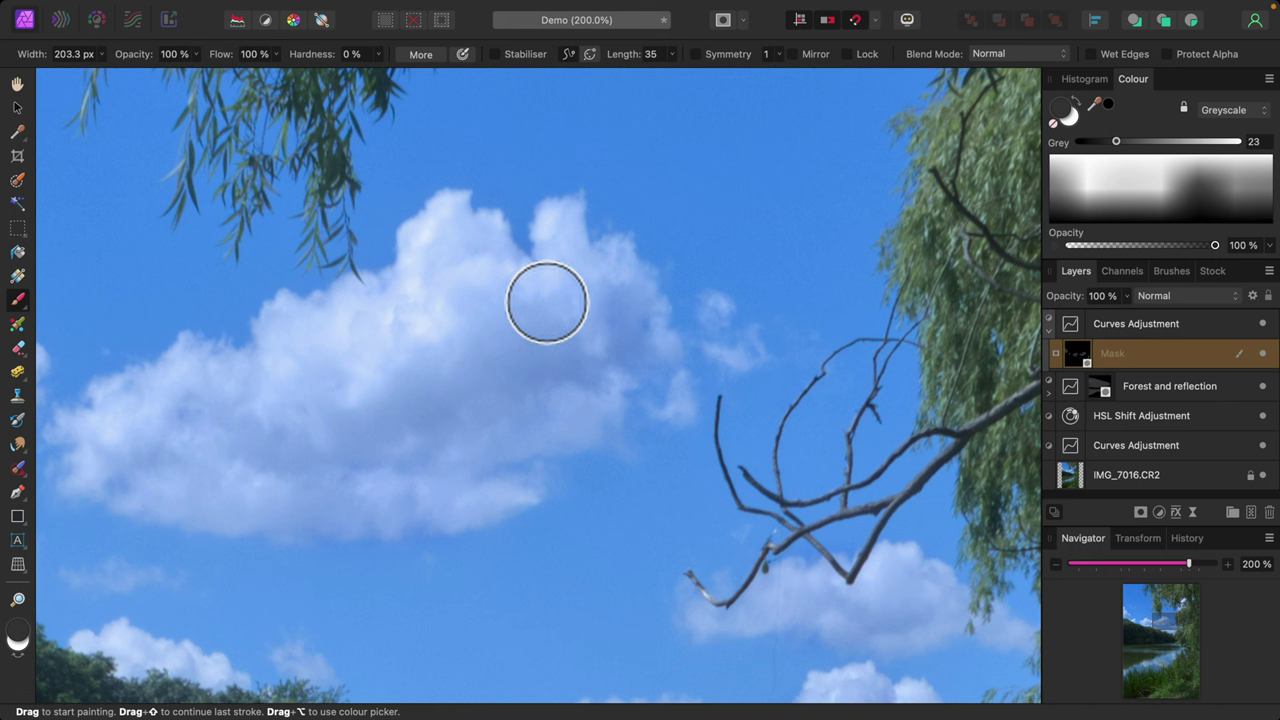
Paint Grey 75 near the willow, then paint black over the blue test patch and fit the view
click(1174, 184)
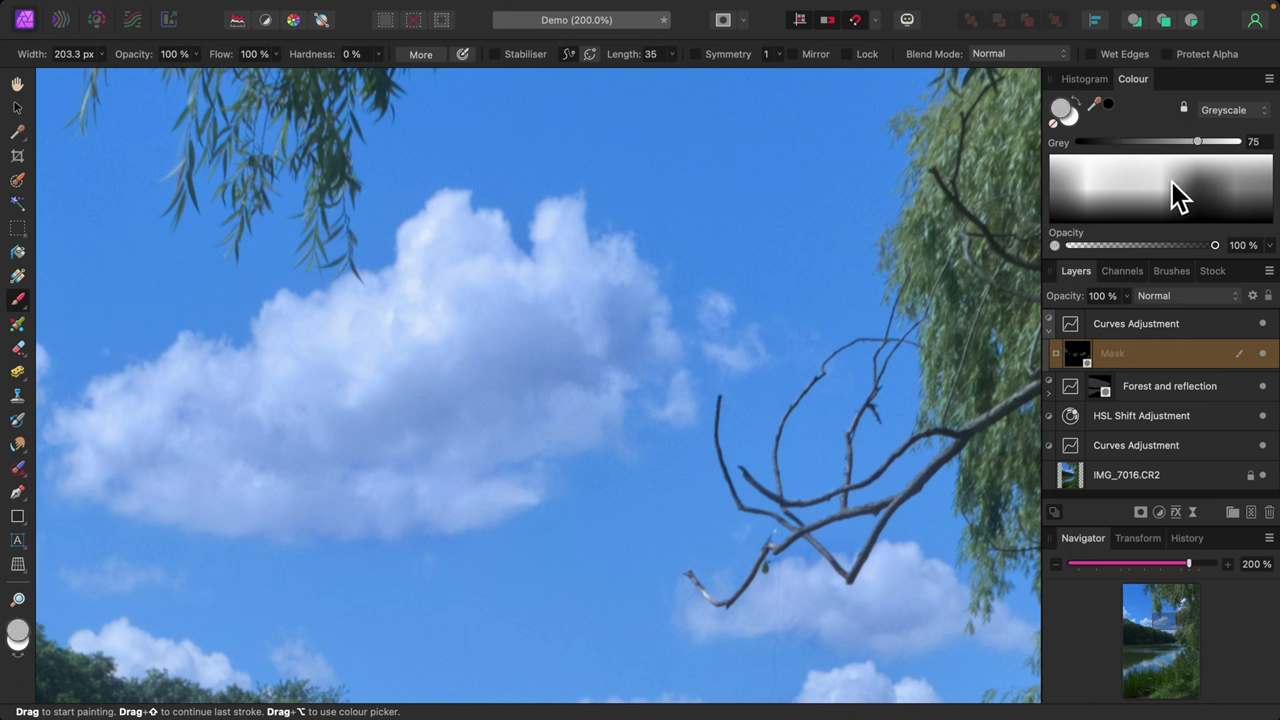
mouse_move(850, 200)
mouse_down()
mouse_move(808, 180)
mouse_move(760, 220)
mouse_move(723, 180)
mouse_move(816, 175)
mouse_move(791, 163)
mouse_move(786, 211)
mouse_move(870, 324)
mouse_up()
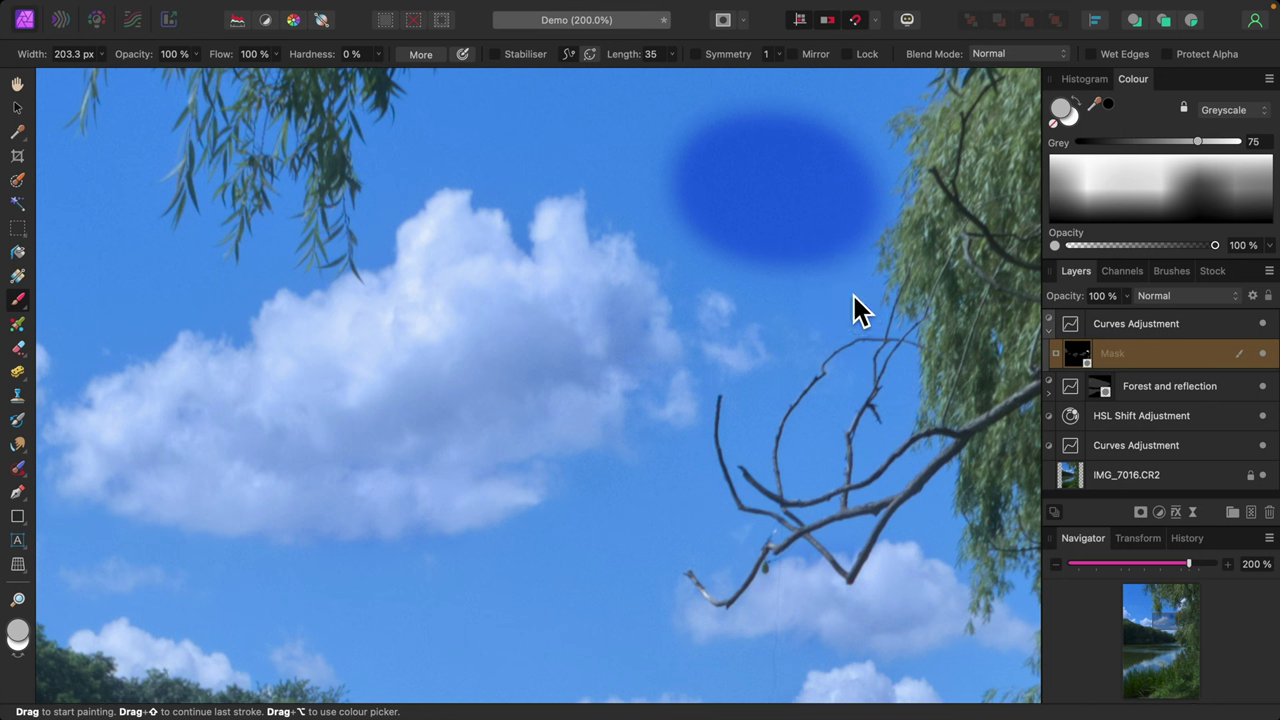
key(d)
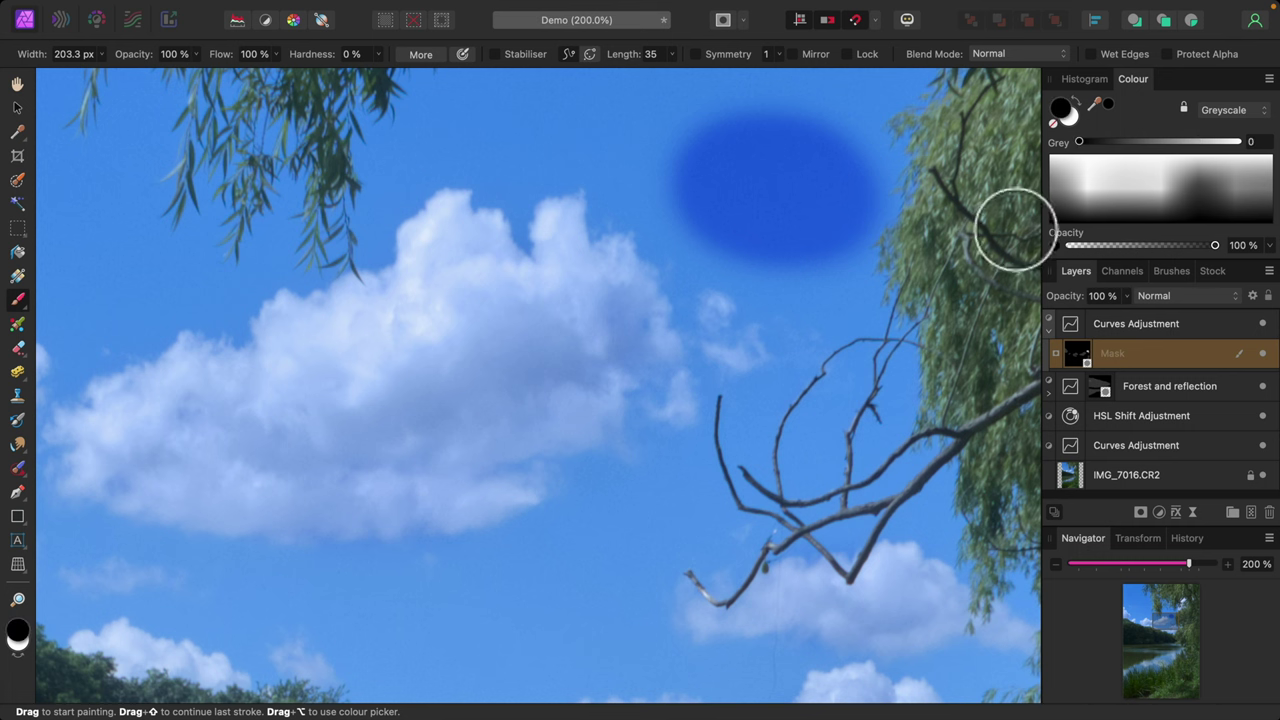
mouse_move(1017, 229)
mouse_down()
mouse_move(717, 229)
mouse_move(826, 232)
mouse_move(766, 186)
mouse_move(682, 186)
mouse_move(833, 158)
mouse_move(657, 109)
mouse_up()
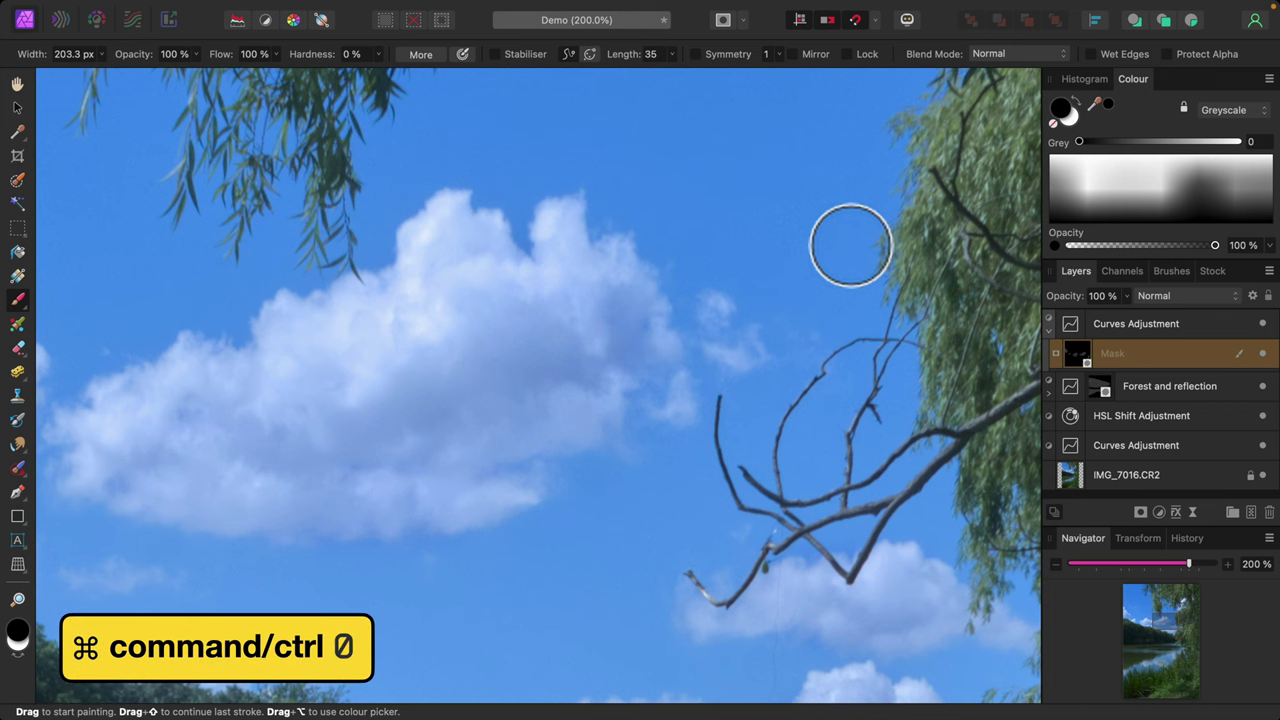
key(ctrl+0)
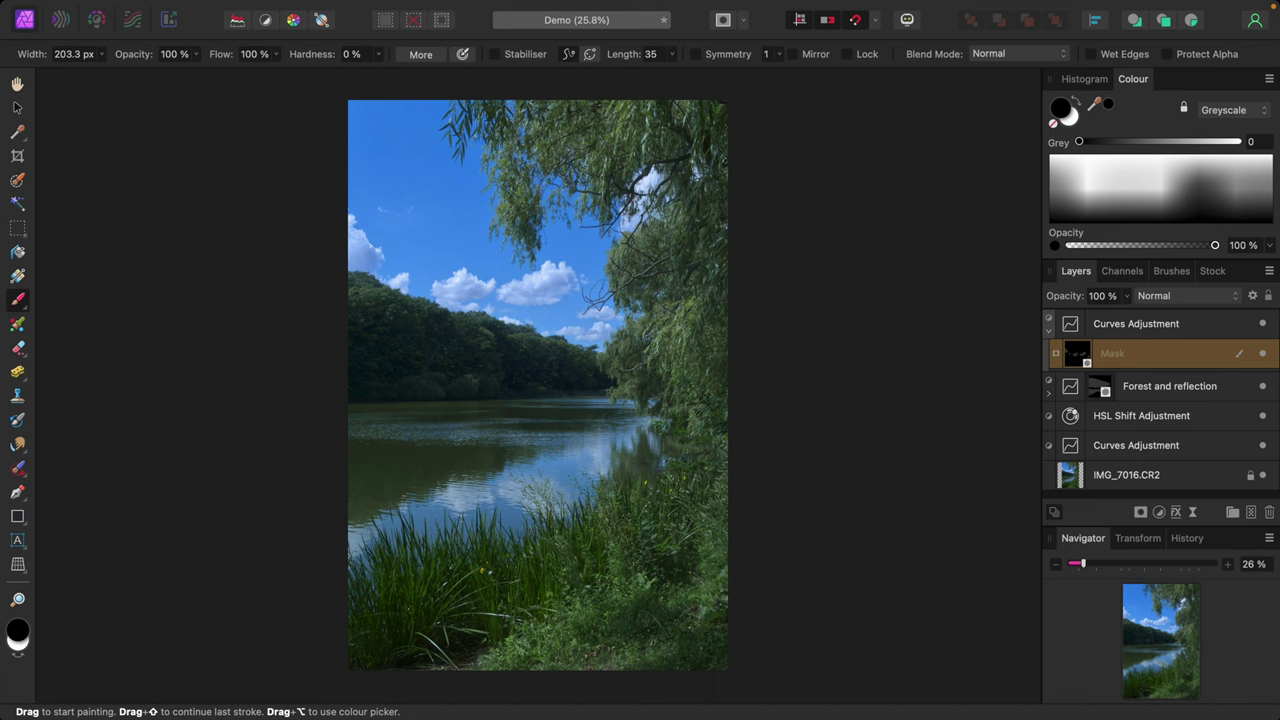
Toggle the top Curves layer's visibility repeatedly to compare the cloud adjustment
click(1263, 324)
click(1263, 324)
click(1263, 324)
click(1263, 324)
click(1263, 324)
Rename the top Curves layer to 'Clouds' and collapse it
click(1136, 326)
click(1134, 325)
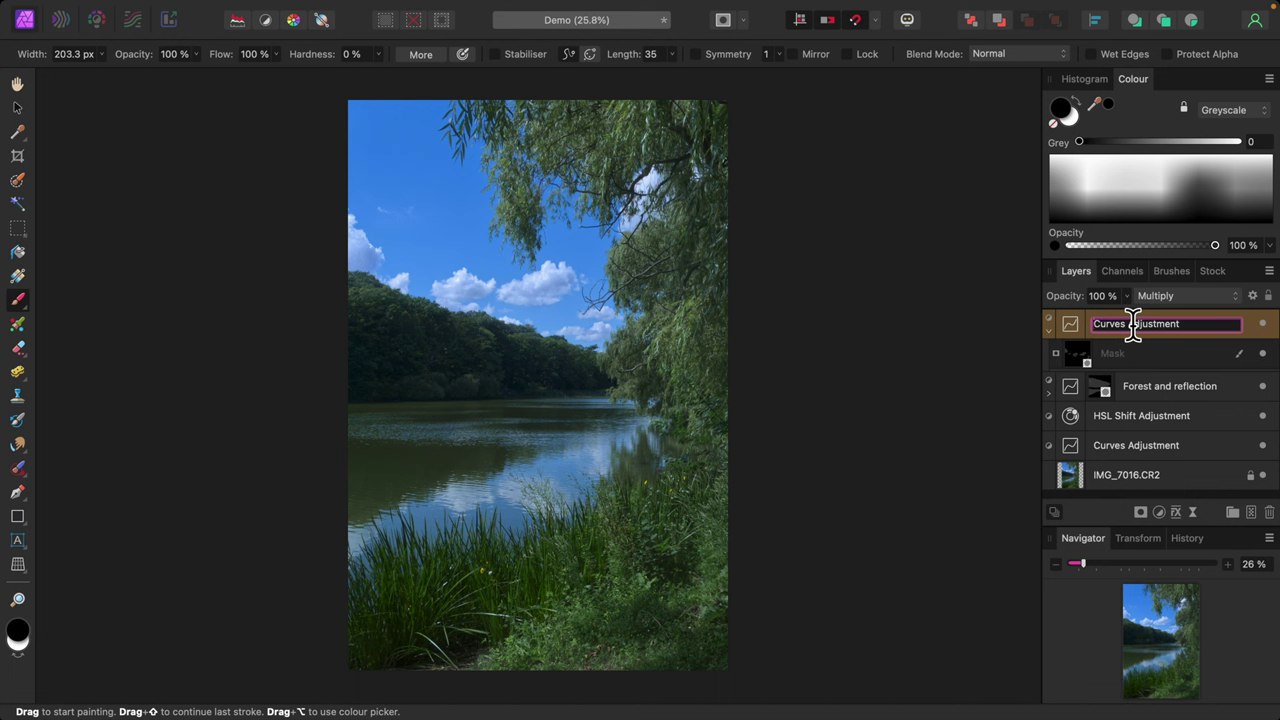
text(Clouds)
key(Return)
click(1050, 332)
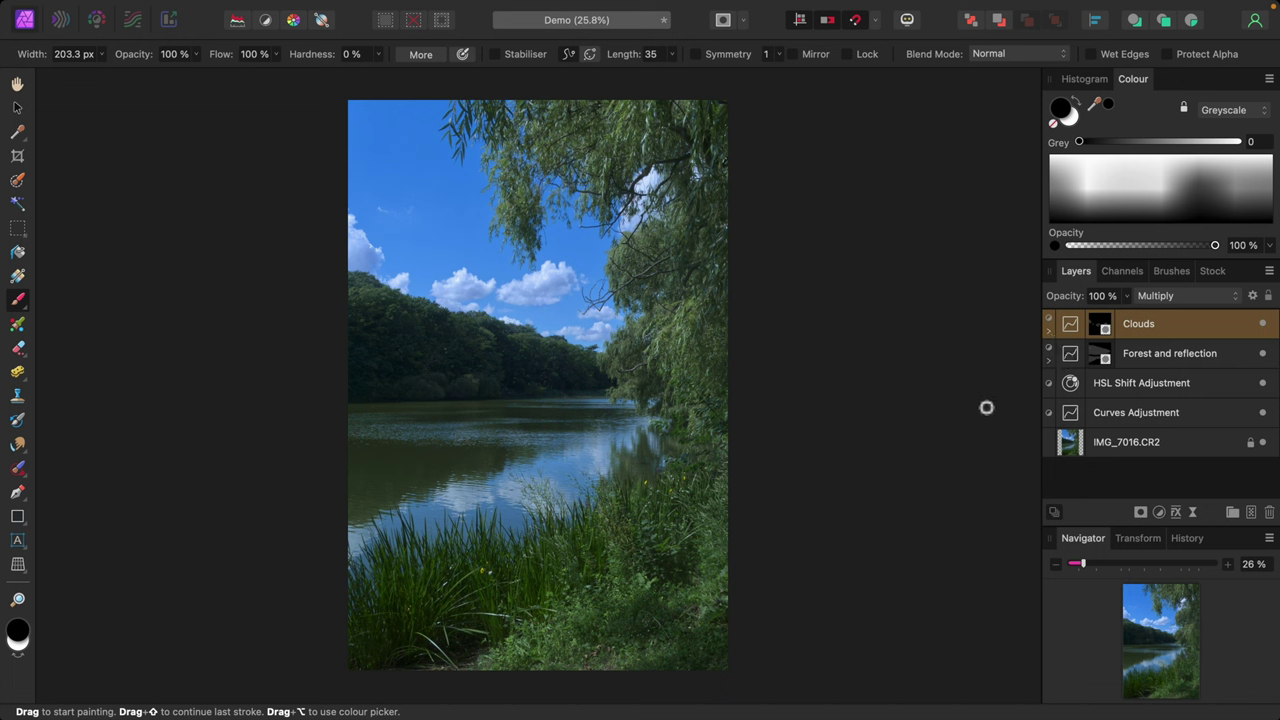
click(1160, 513)
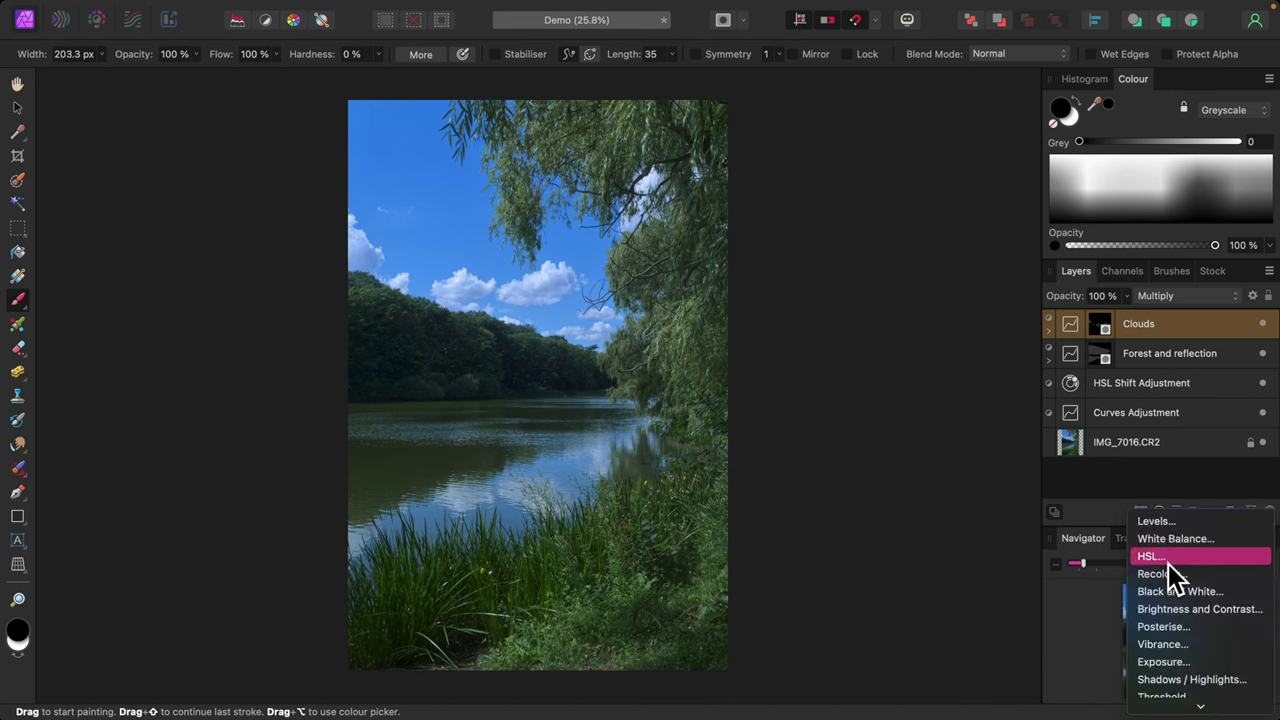
Add an unchanged Curves layer set to Screen blending, with an empty black mask
scroll(1169, 565, down, 3)
click(1163, 513)
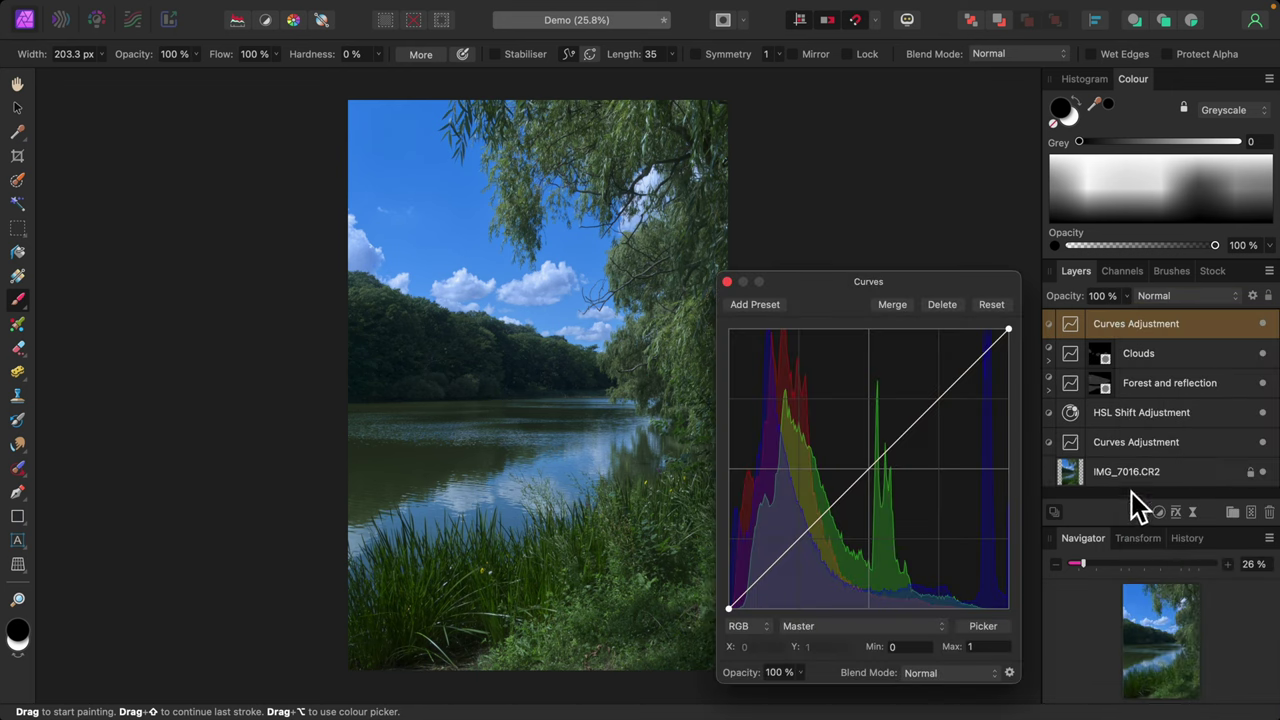
click(727, 282)
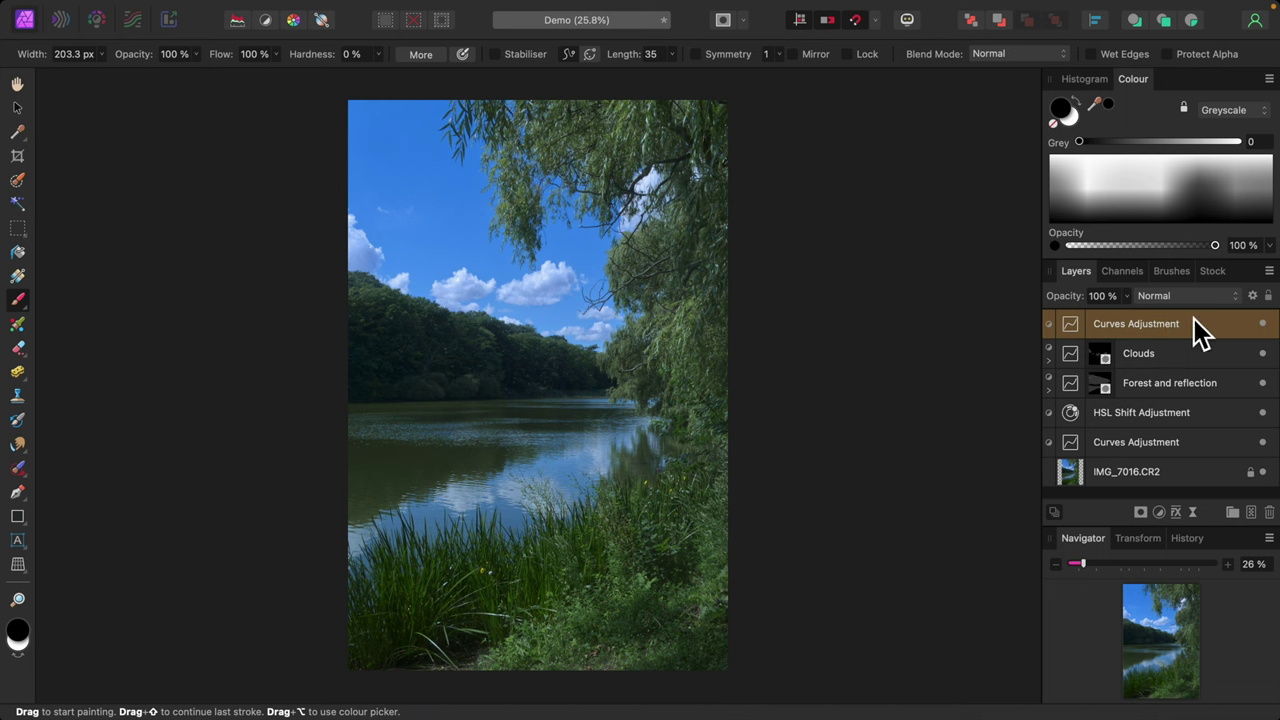
click(1236, 296)
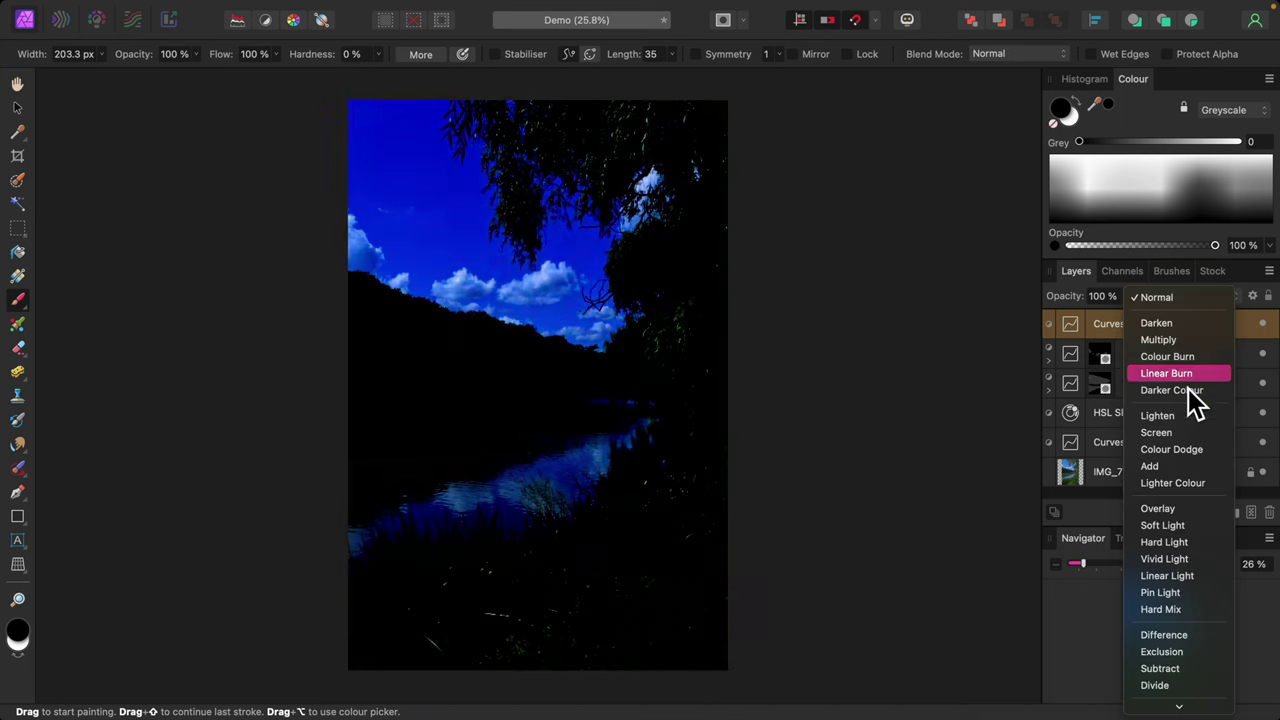
click(1161, 433)
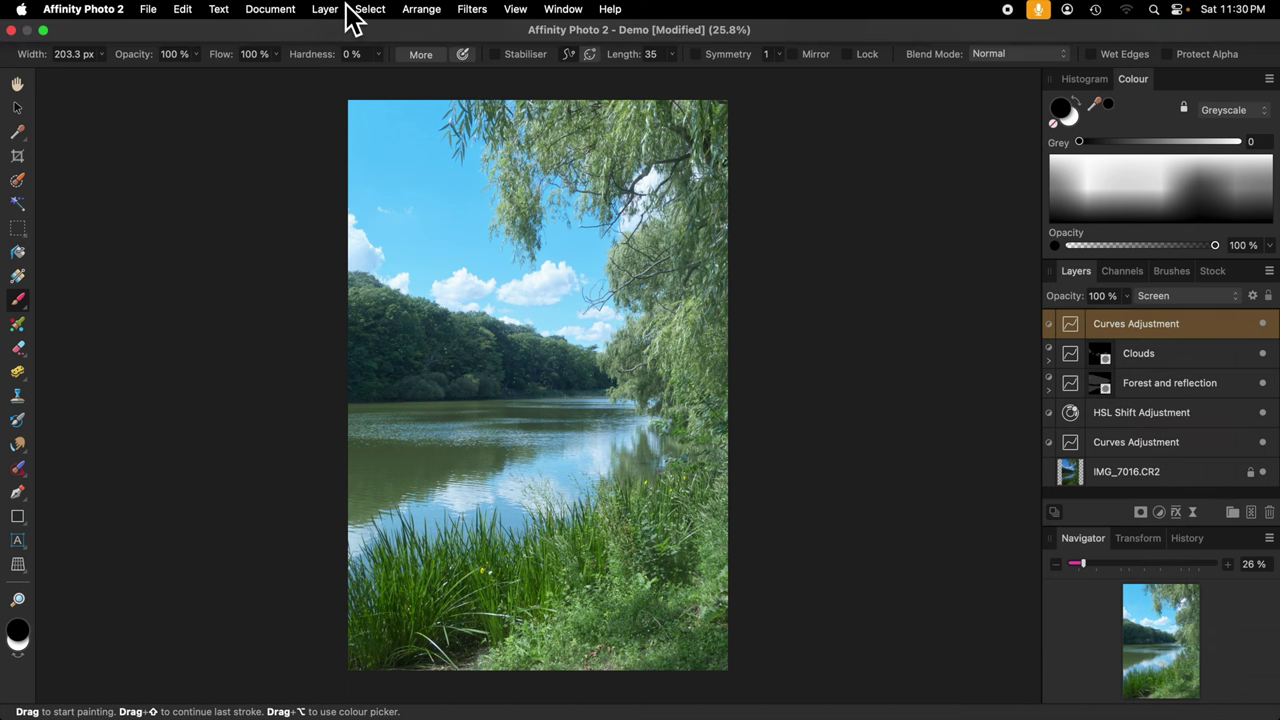
click(330, 10)
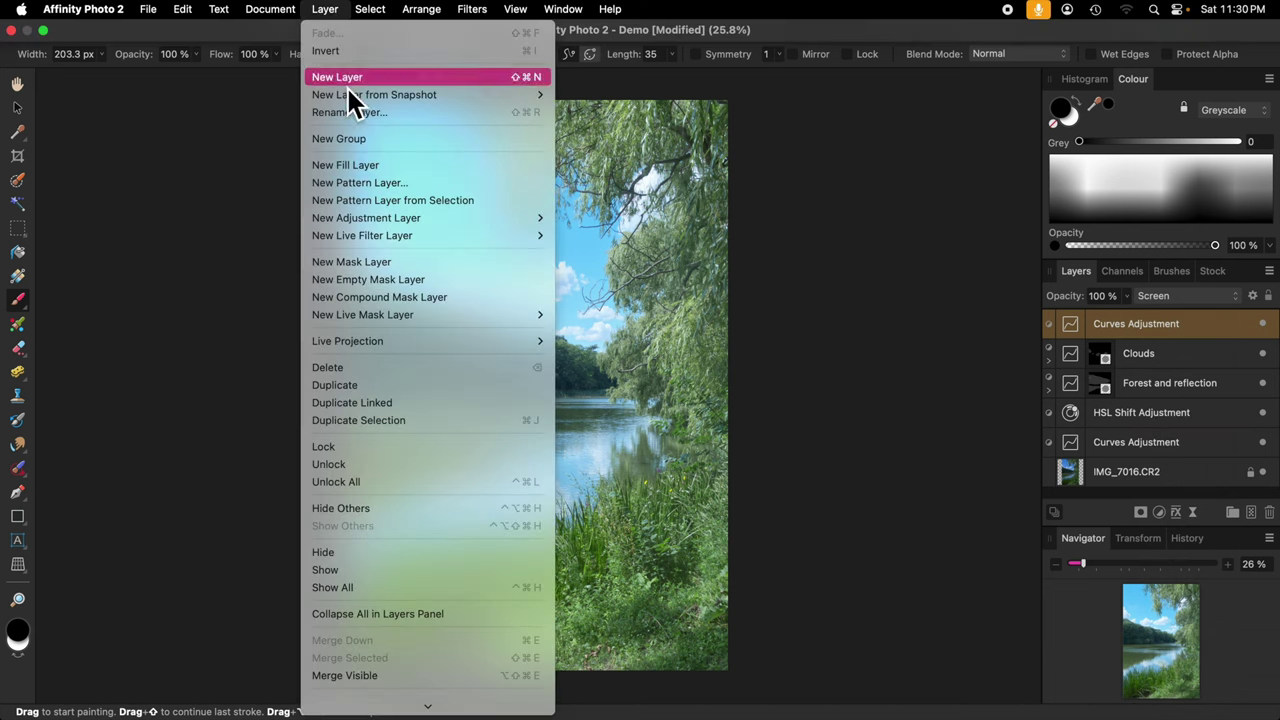
click(406, 281)
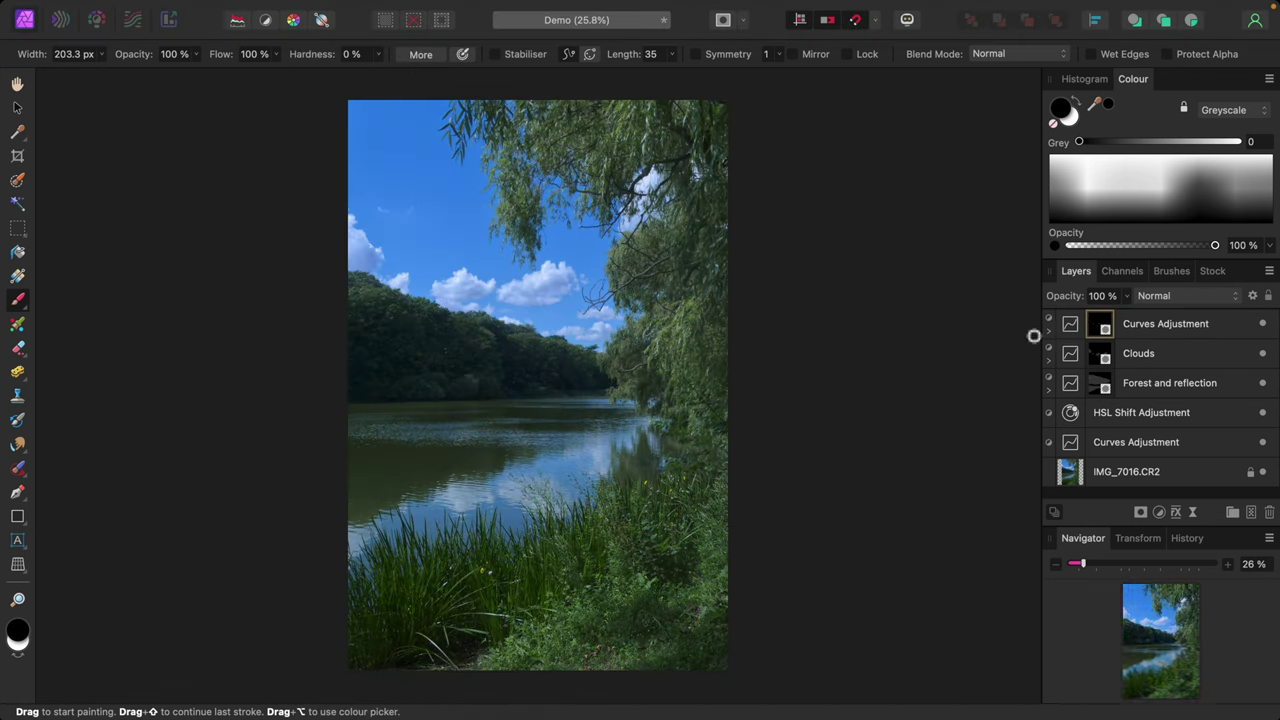
With a larger brush, paint Grey 25 on the Screen Curves mask over the lake water
click(1049, 333)
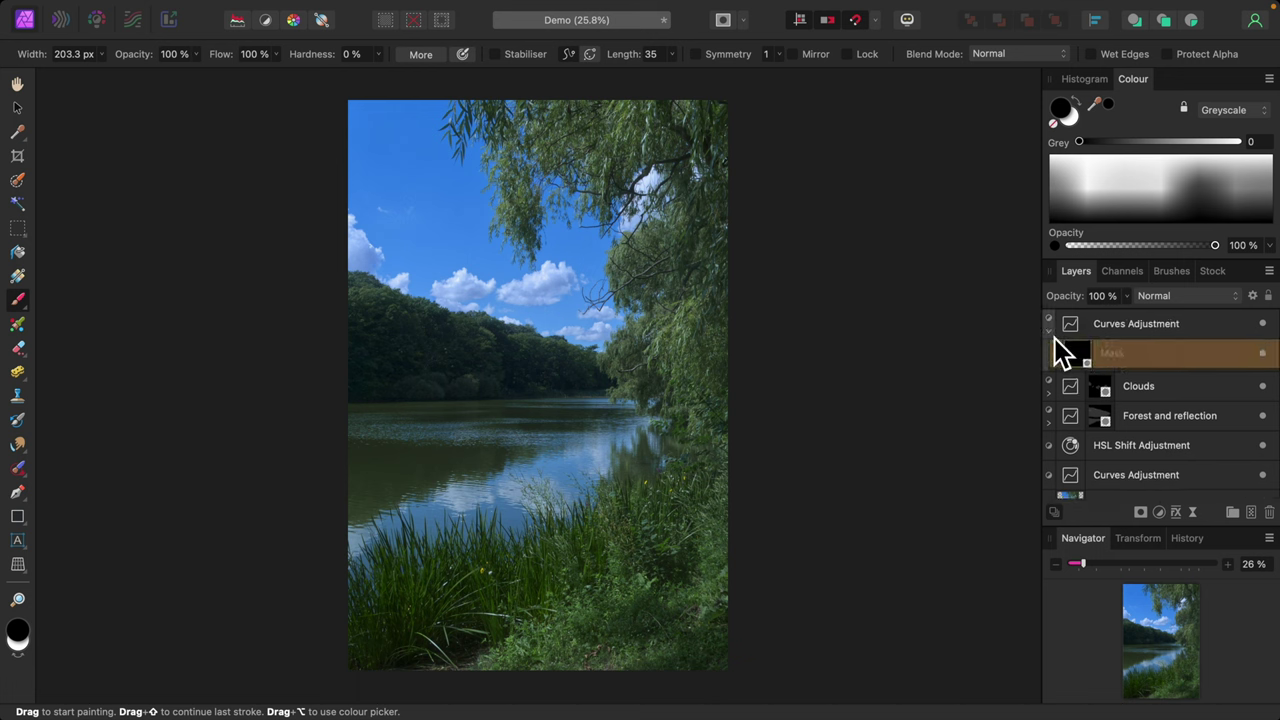
key(bracketright)
key(bracketright)
click(1201, 192)
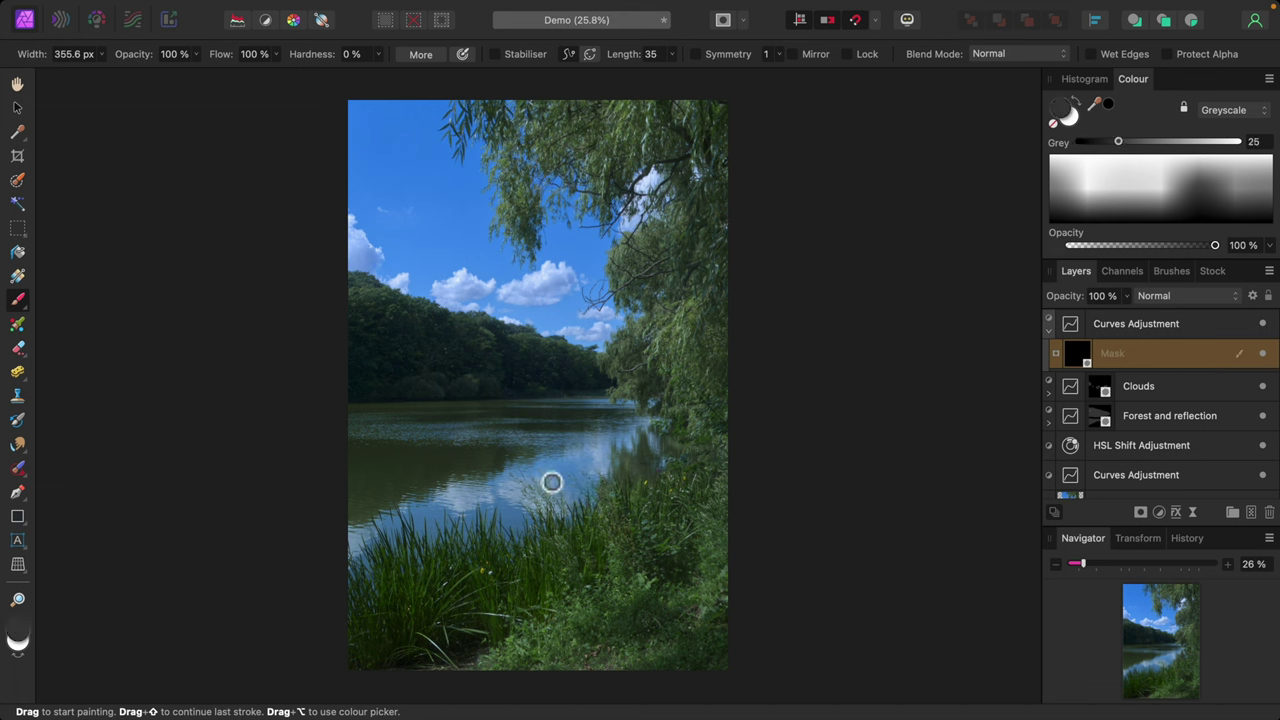
mouse_move(551, 480)
mouse_down()
mouse_move(500, 526)
mouse_move(529, 504)
mouse_move(477, 528)
mouse_move(452, 518)
mouse_move(462, 506)
mouse_move(369, 551)
mouse_move(571, 491)
mouse_move(488, 547)
mouse_move(599, 499)
mouse_move(571, 497)
mouse_move(603, 438)
mouse_move(573, 451)
mouse_move(383, 432)
mouse_move(483, 435)
mouse_up()
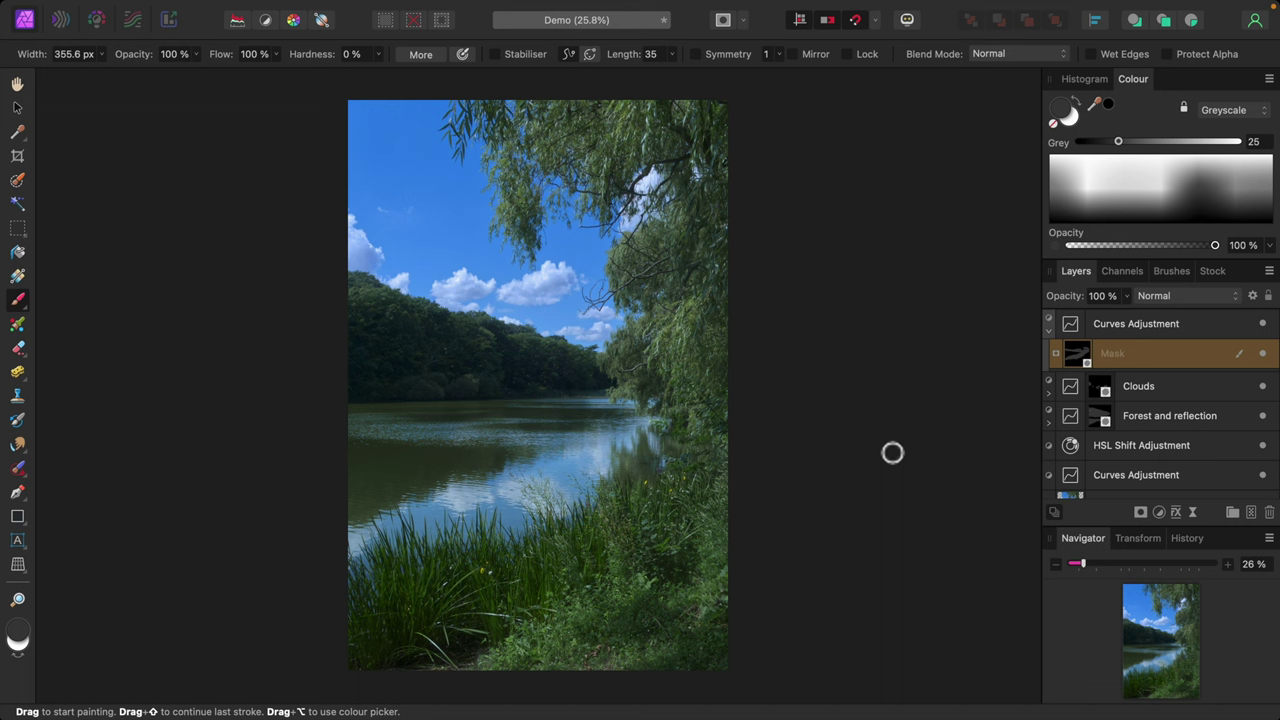
Toggle the Screen Curves layer on and off to compare the brightened water
click(1263, 324)
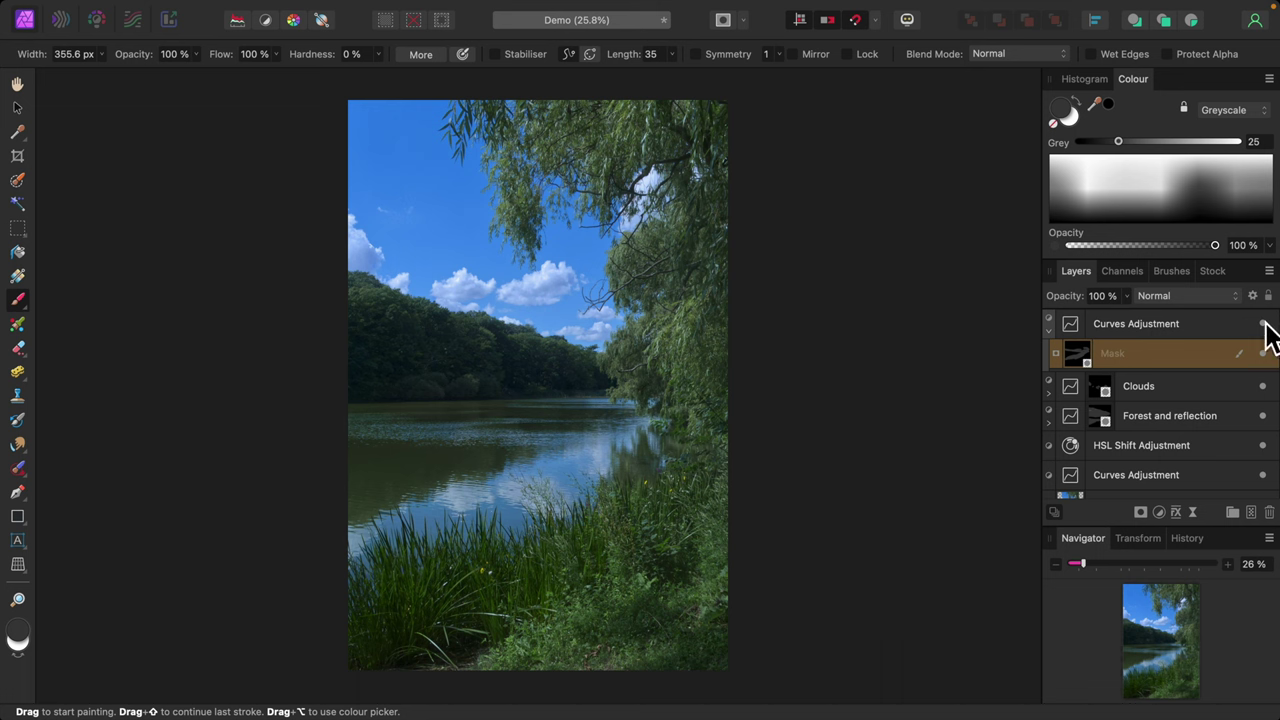
click(1263, 324)
click(1263, 324)
click(1263, 324)
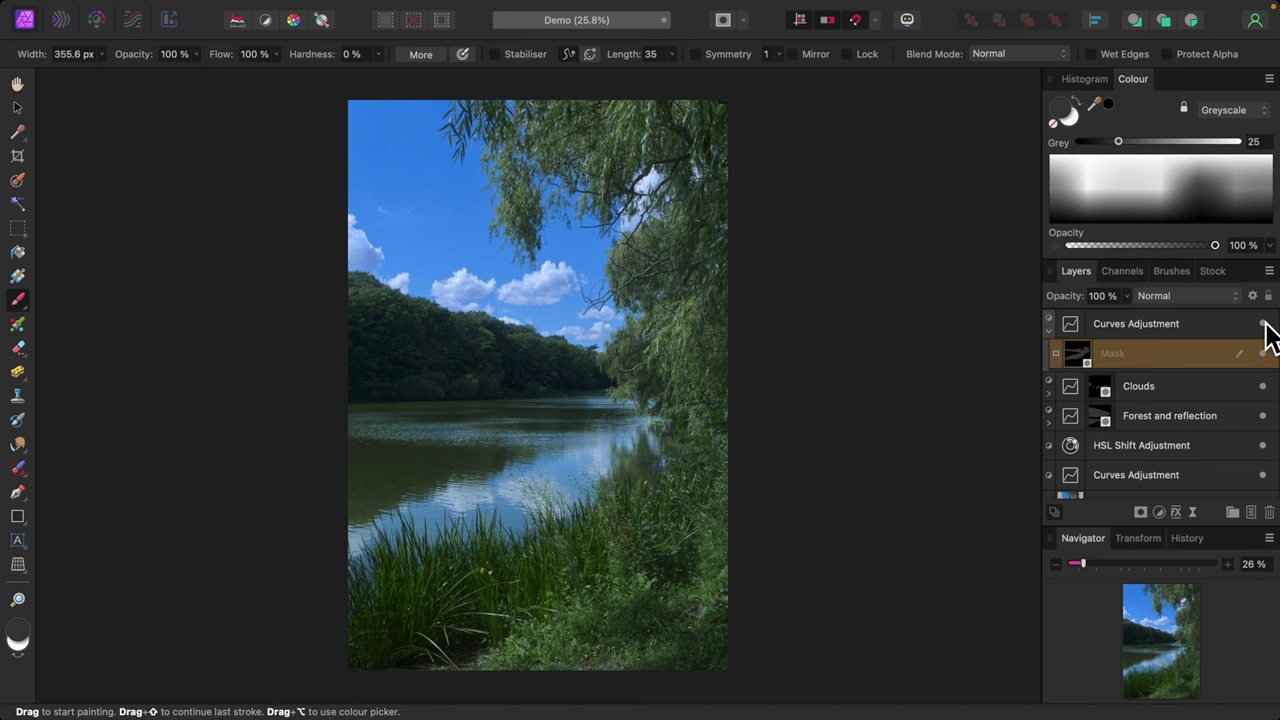
Rename the layer to 'Sky reflection' and collapse it
double_click(1140, 326)
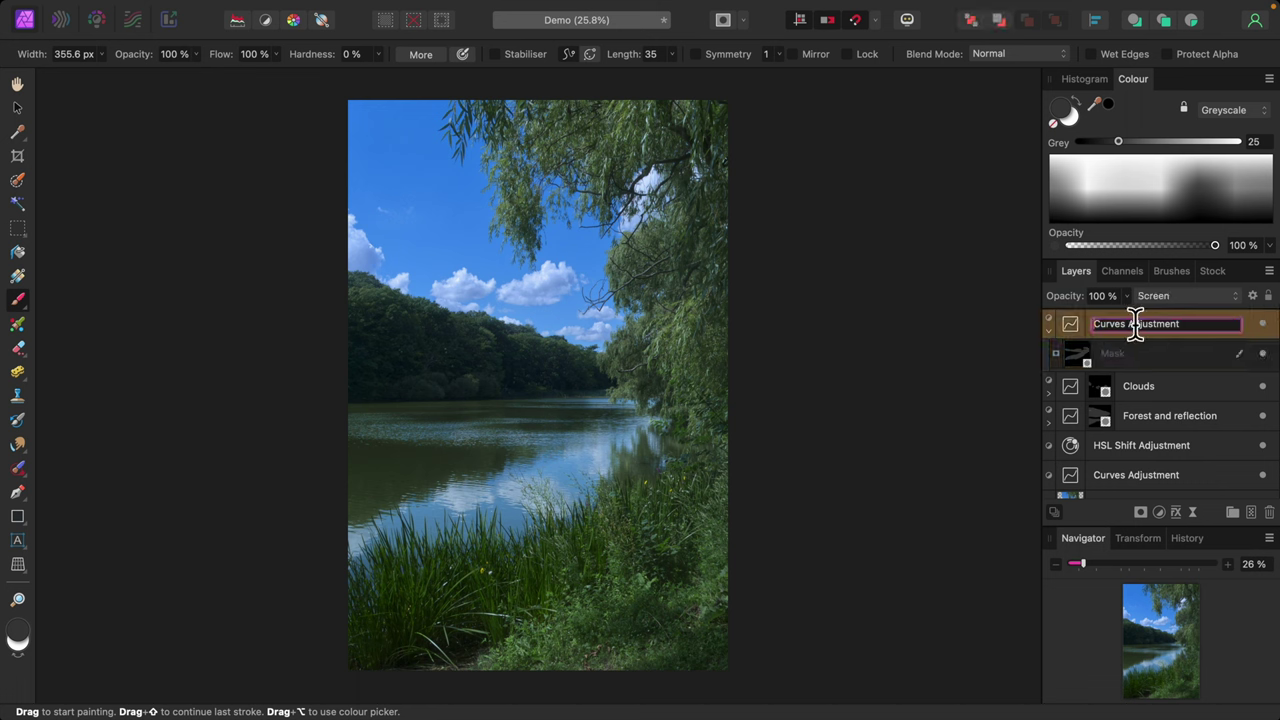
text(Sky reflection)
key(Return)
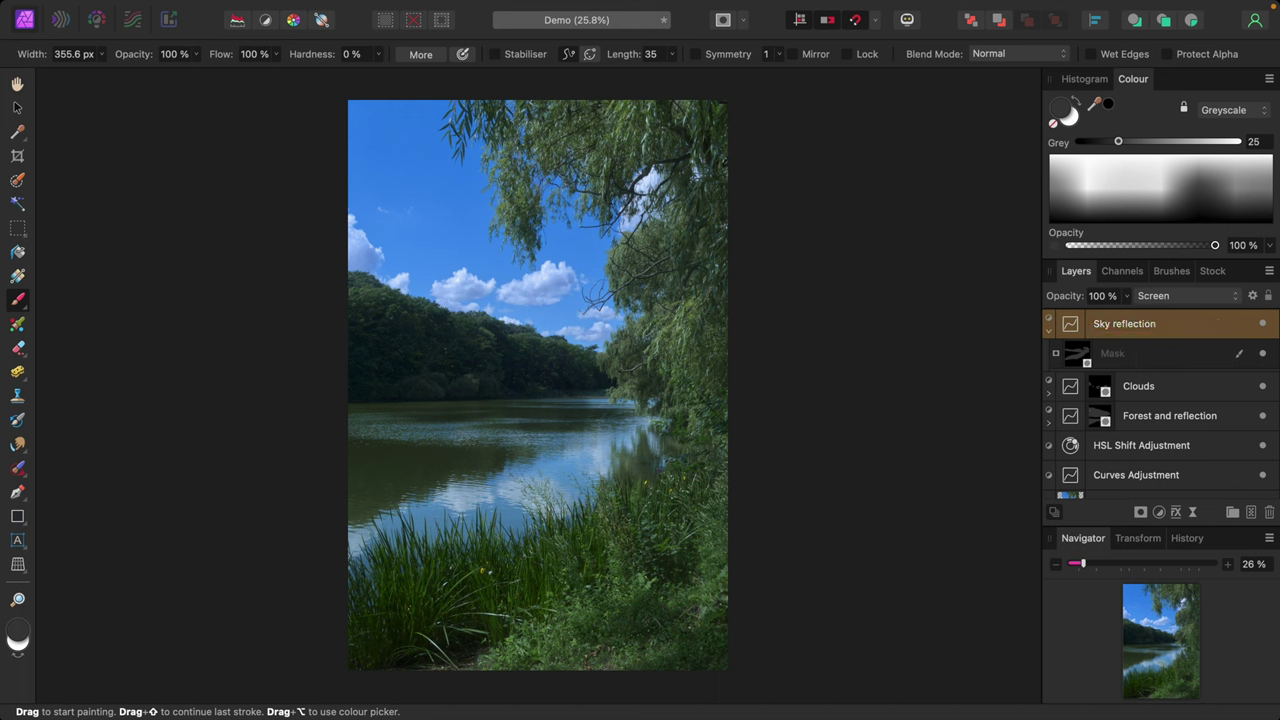
click(1048, 329)
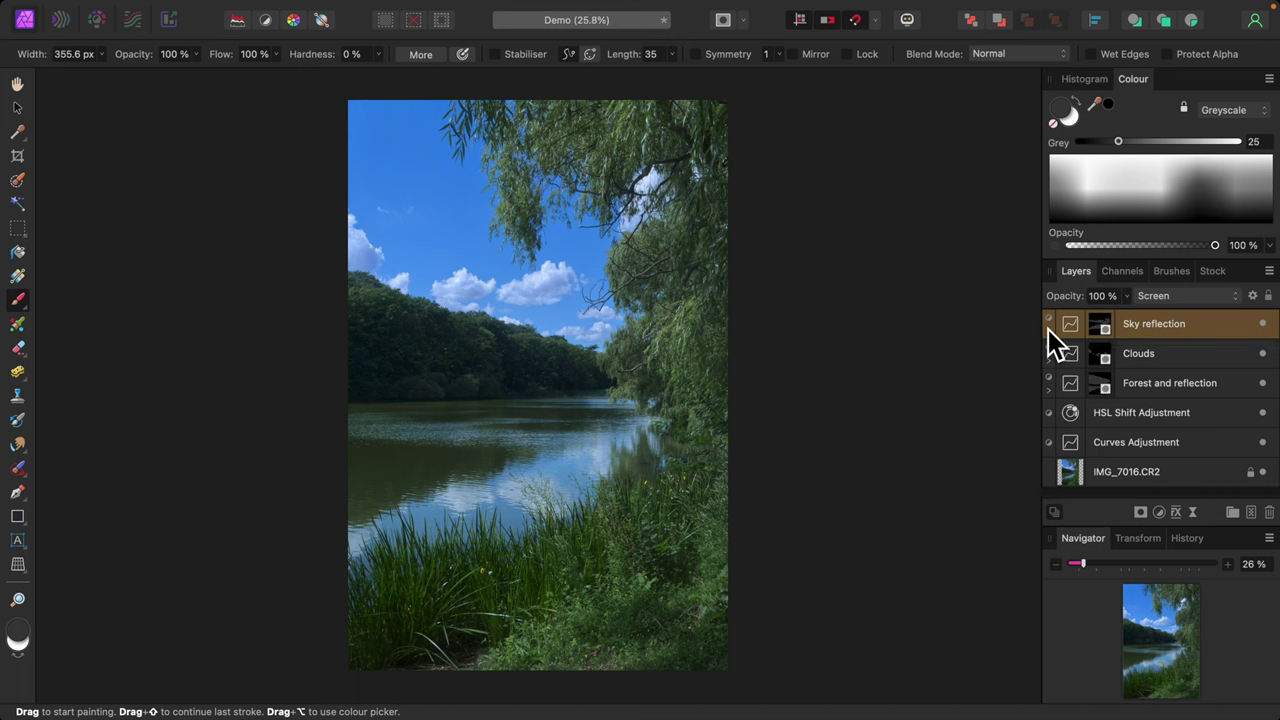
key(shift)
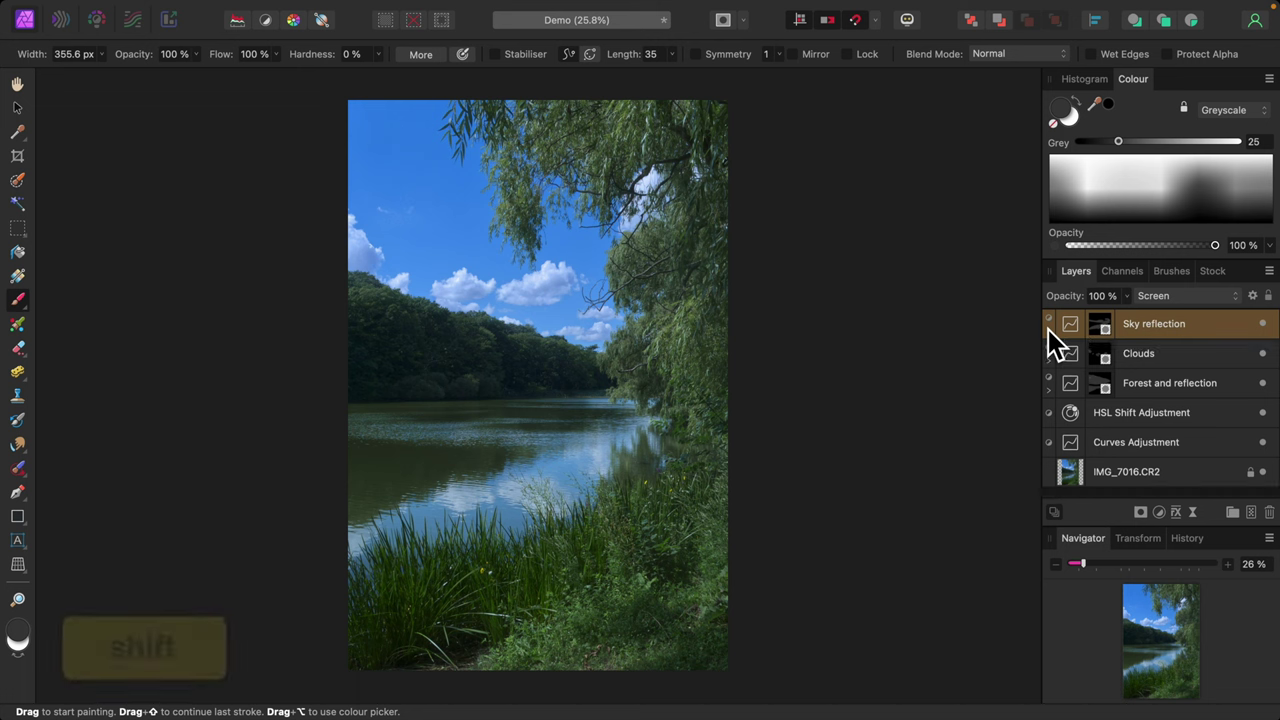
shift+click(1218, 391)
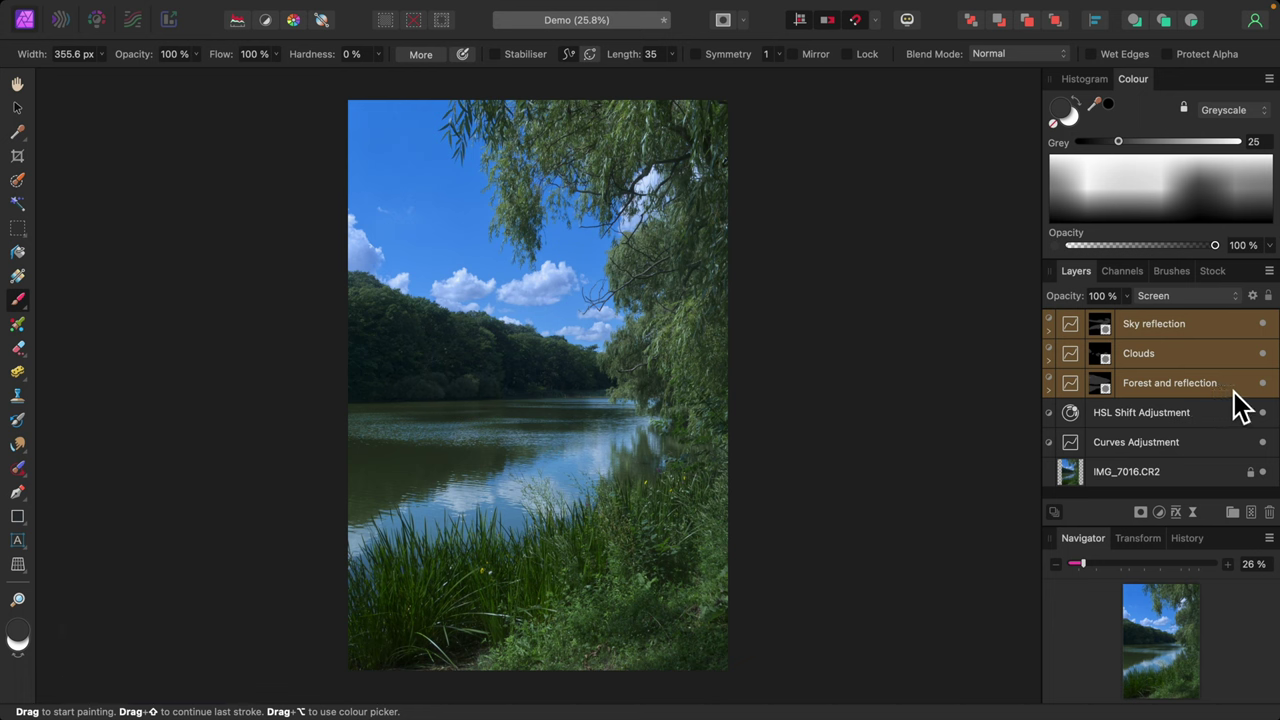
click(1263, 385)
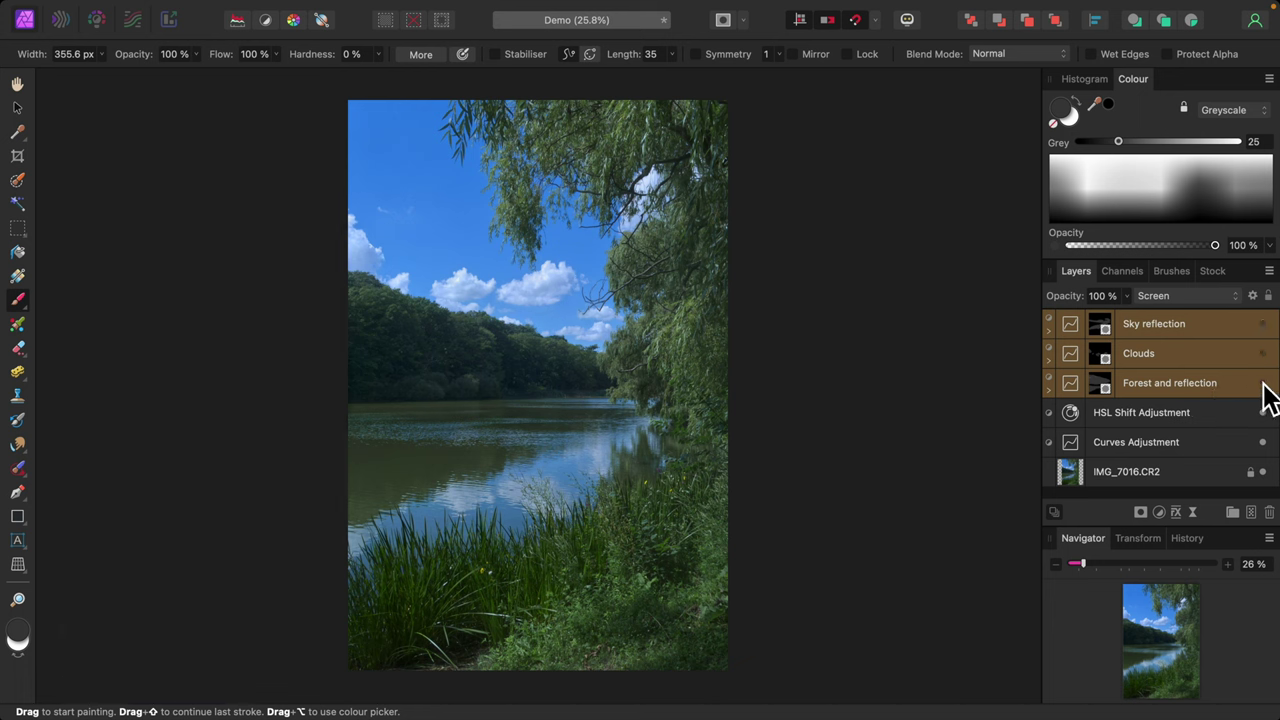
click(1263, 385)
click(1263, 385)
click(1263, 385)
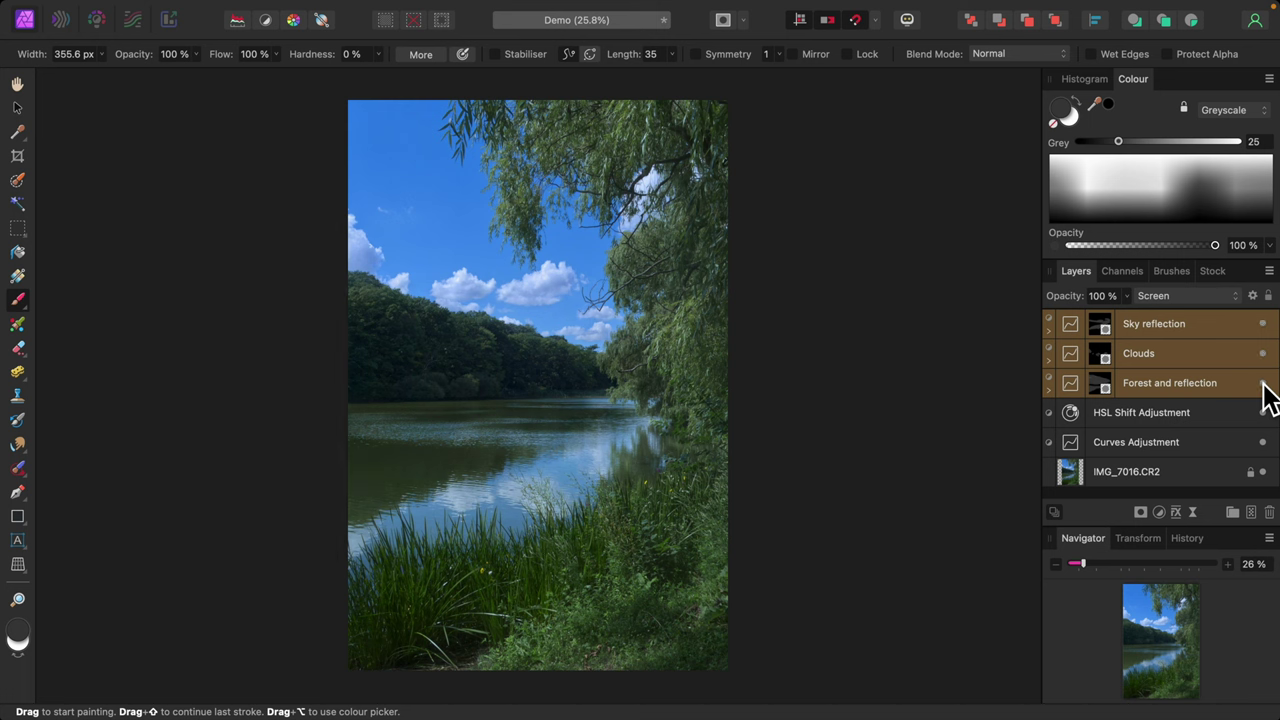
click(1263, 385)
click(1263, 385)
click(1263, 385)
click(1263, 385)
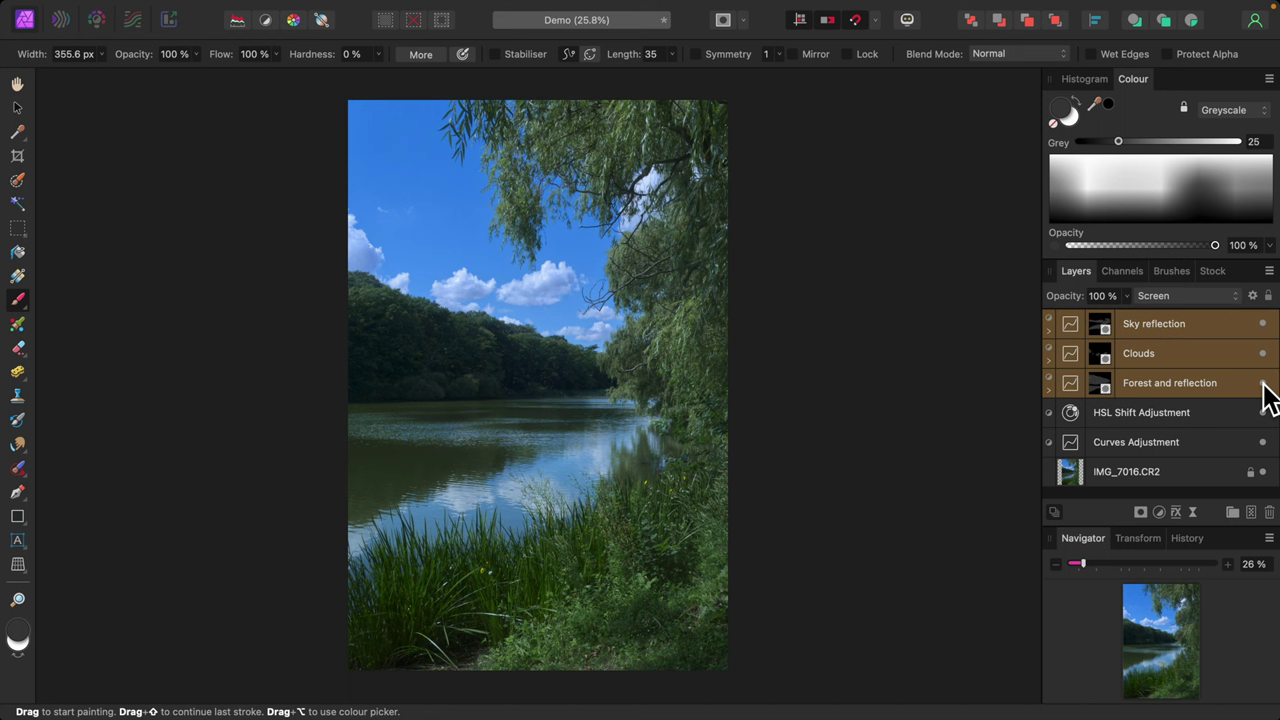